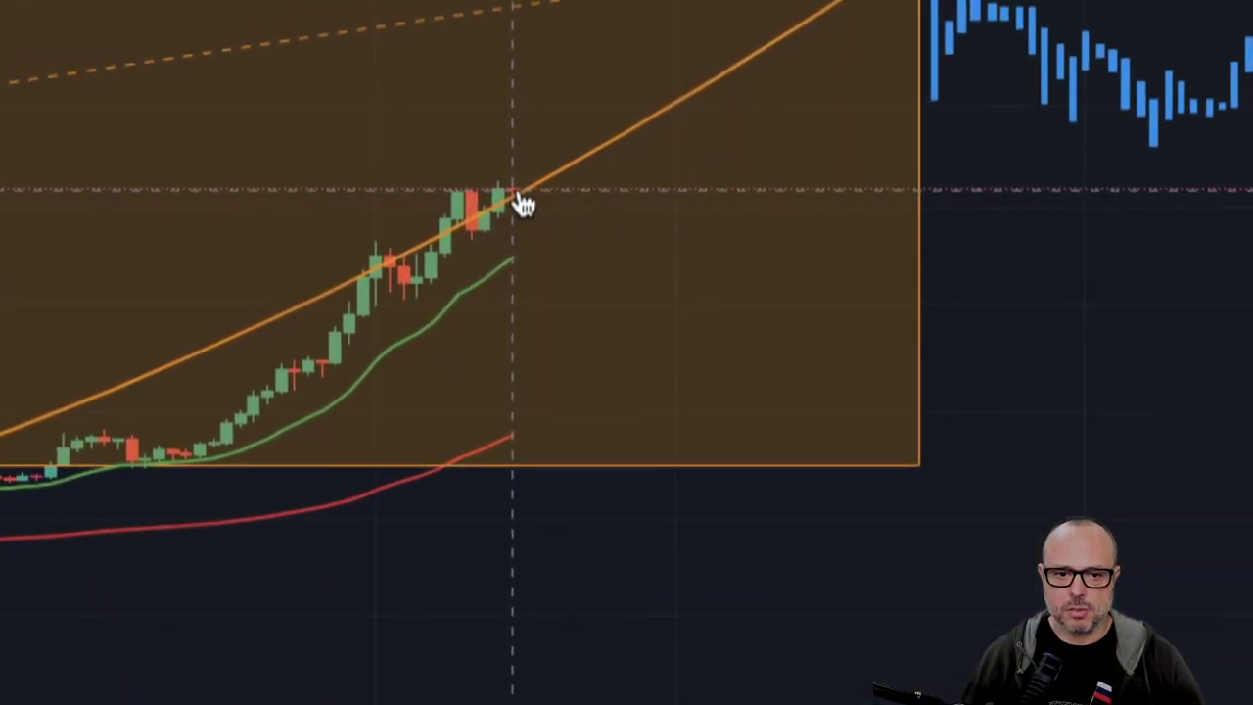
Examine the historical and projected market-cycle boxes on the weekly BTCUSD chart, comparing the 2015–2018 cycle with the current one
click(525, 223)
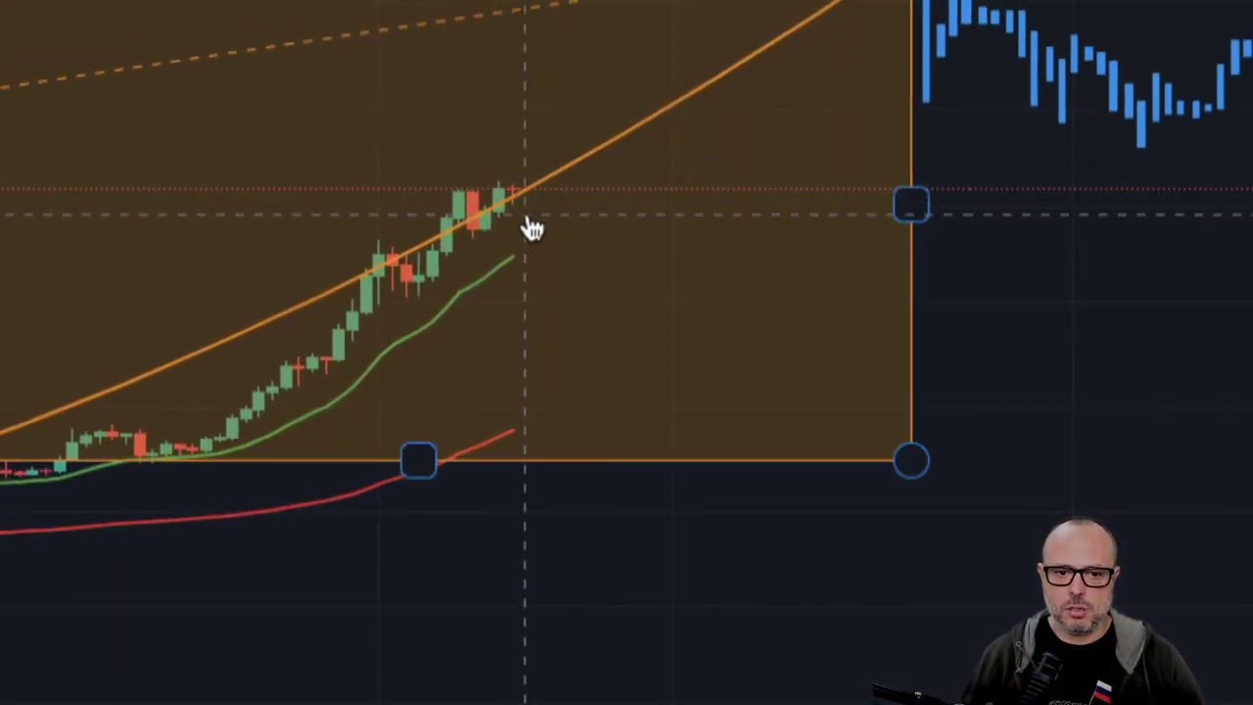
key(Escape)
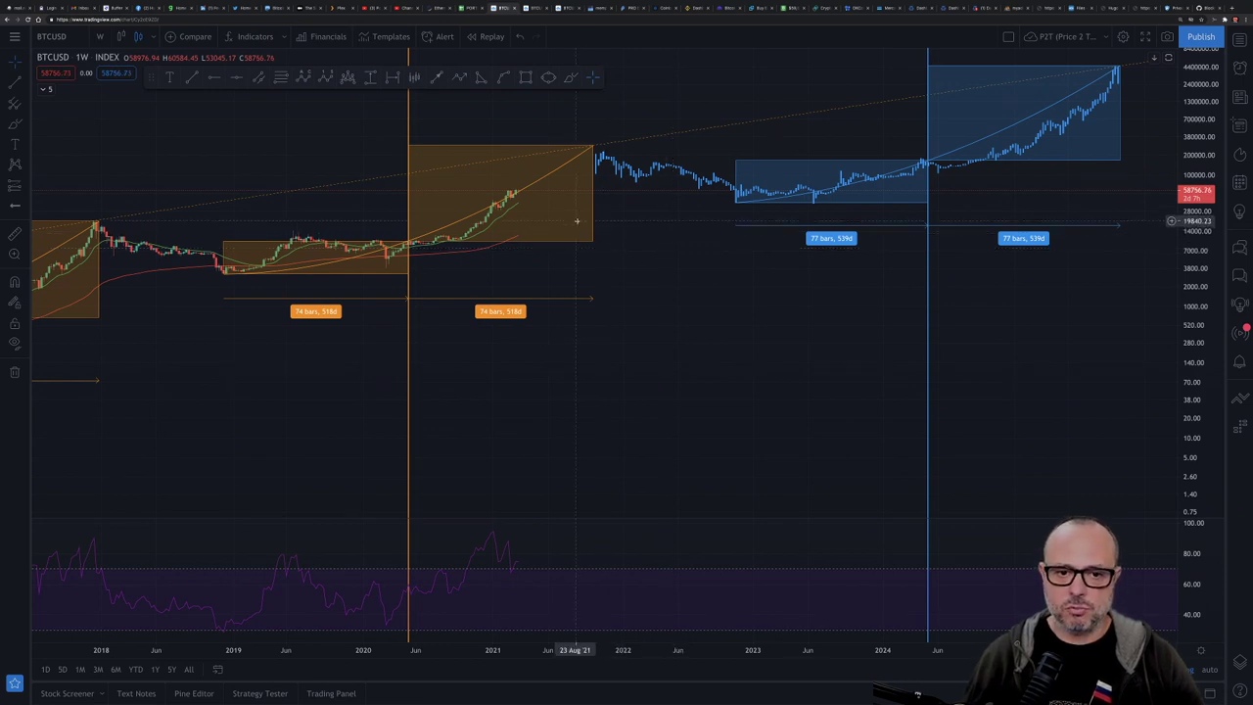
click(489, 186)
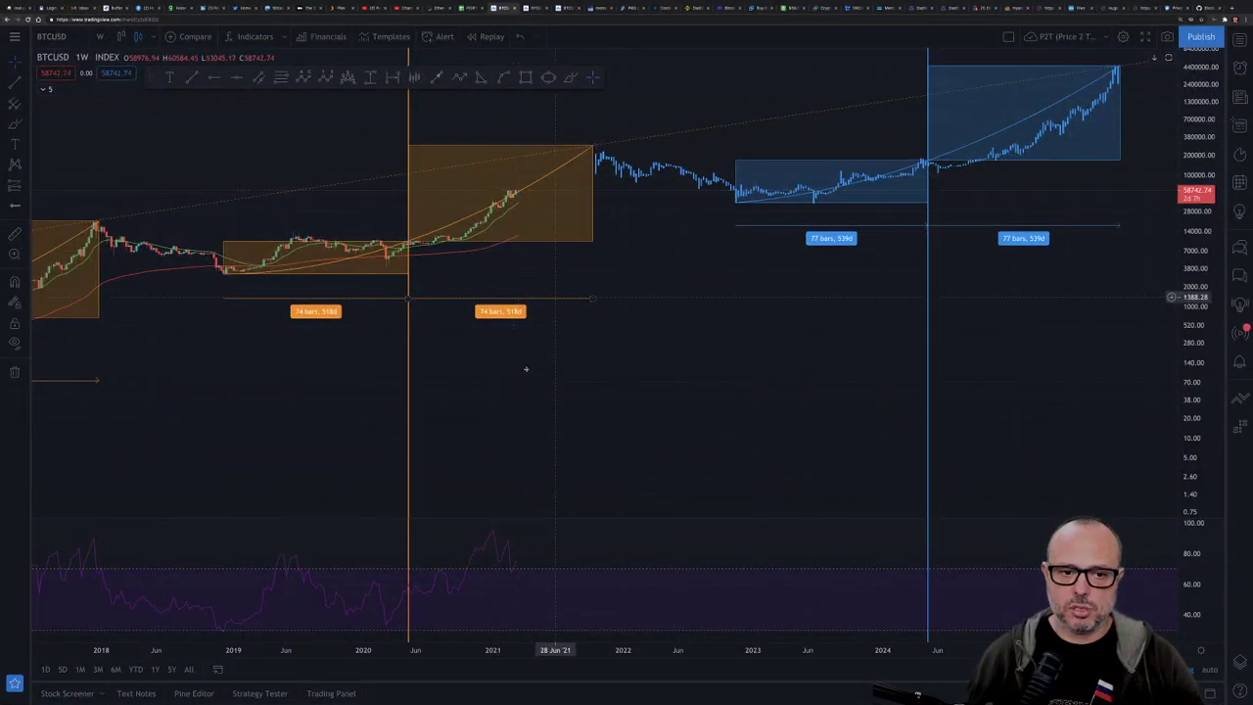
drag(516, 381, 956, 372)
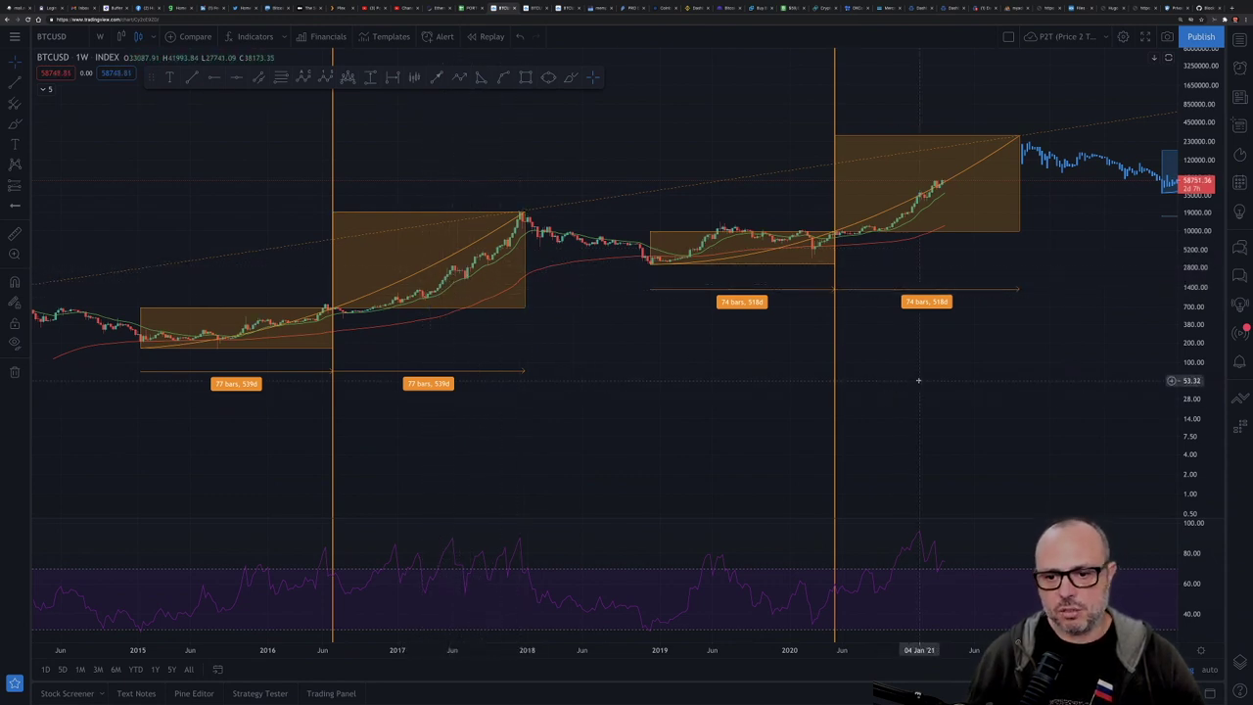
drag(926, 379, 597, 411)
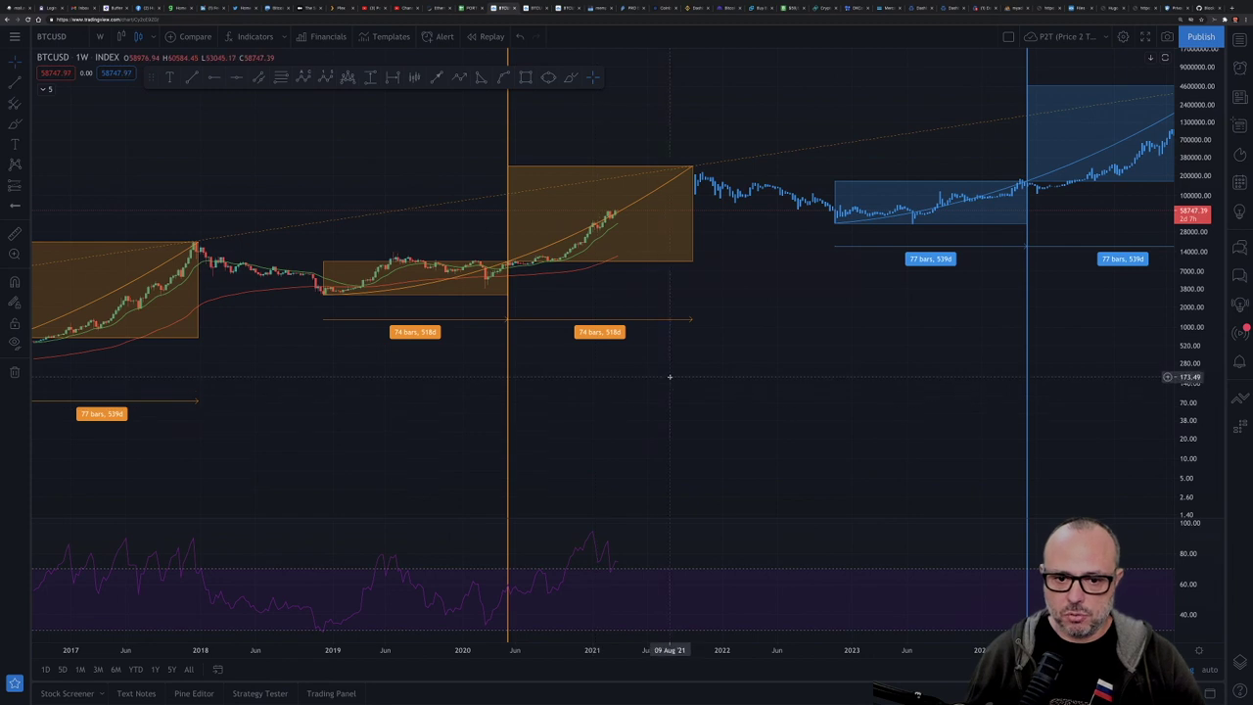
drag(769, 338, 691, 341)
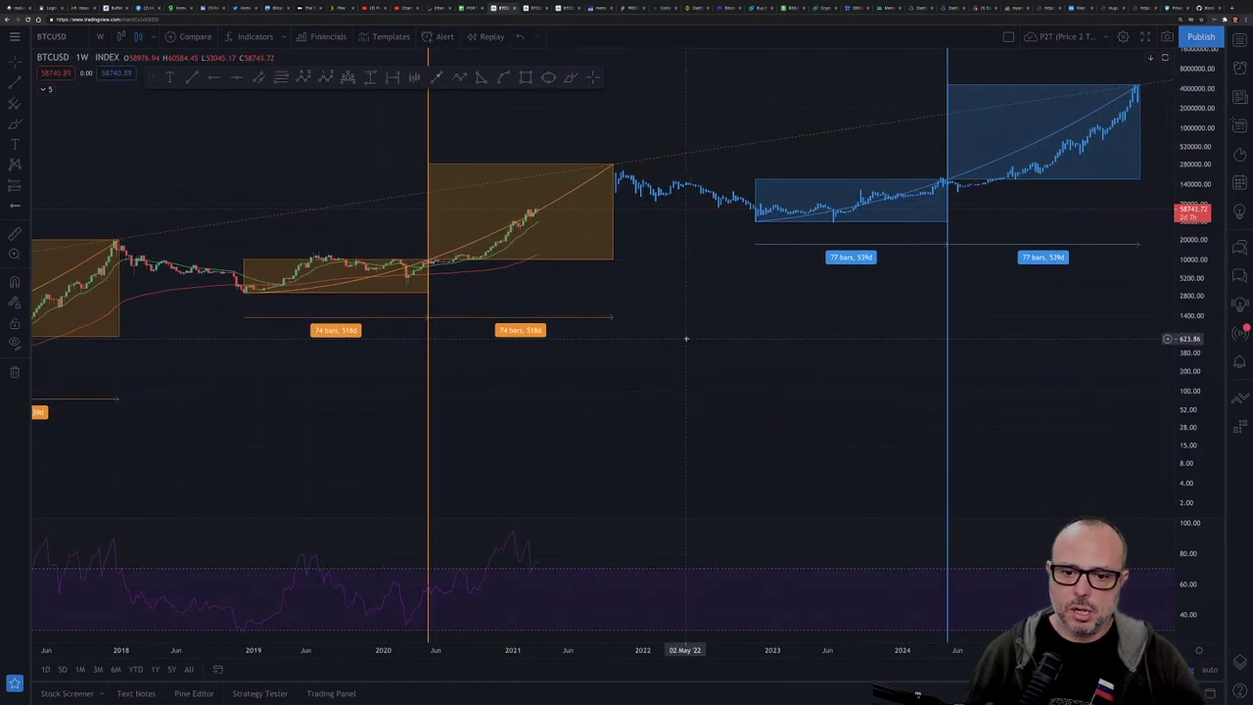
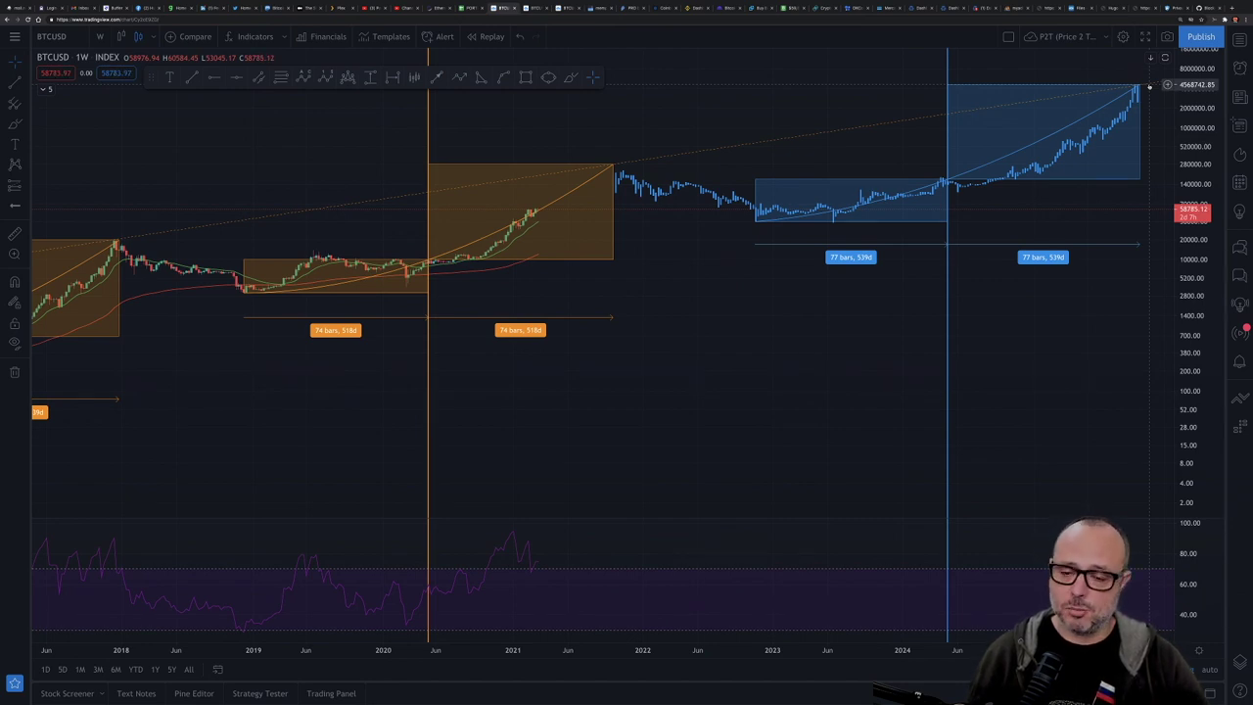
drag(642, 347, 733, 354)
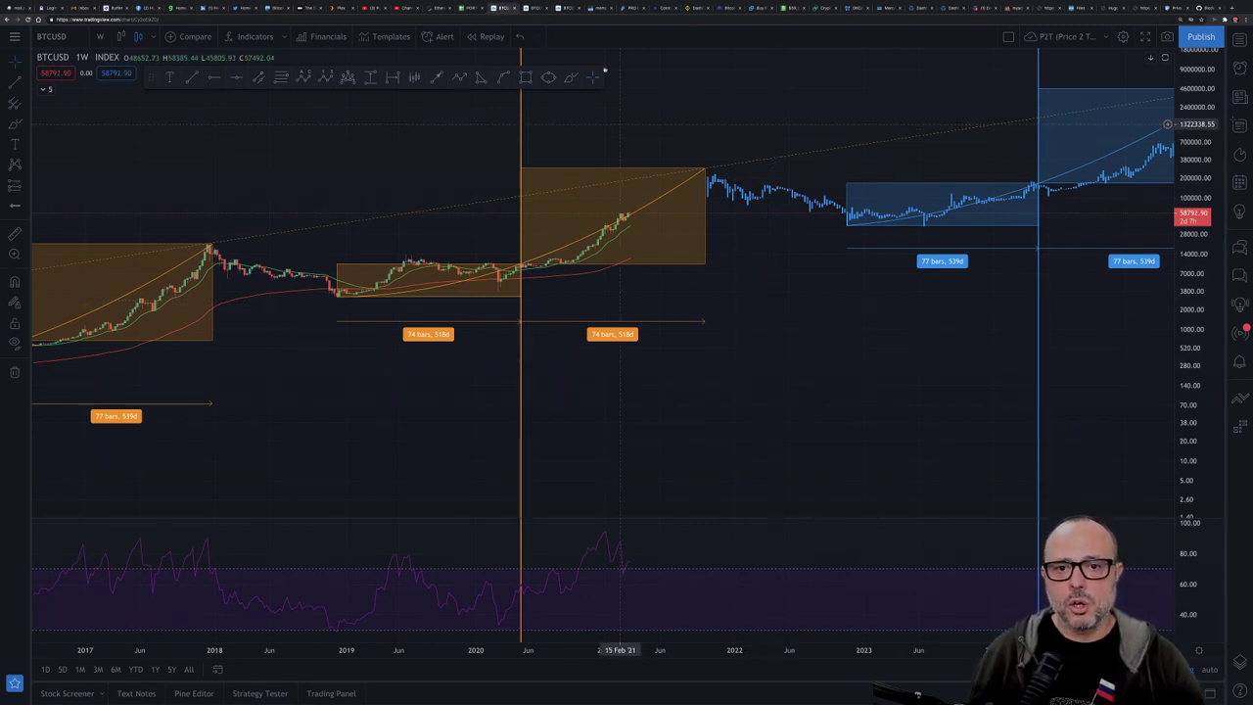
Switch to the BTCUSD chart with the MRI layout and set its interval to 1 month
click(535, 7)
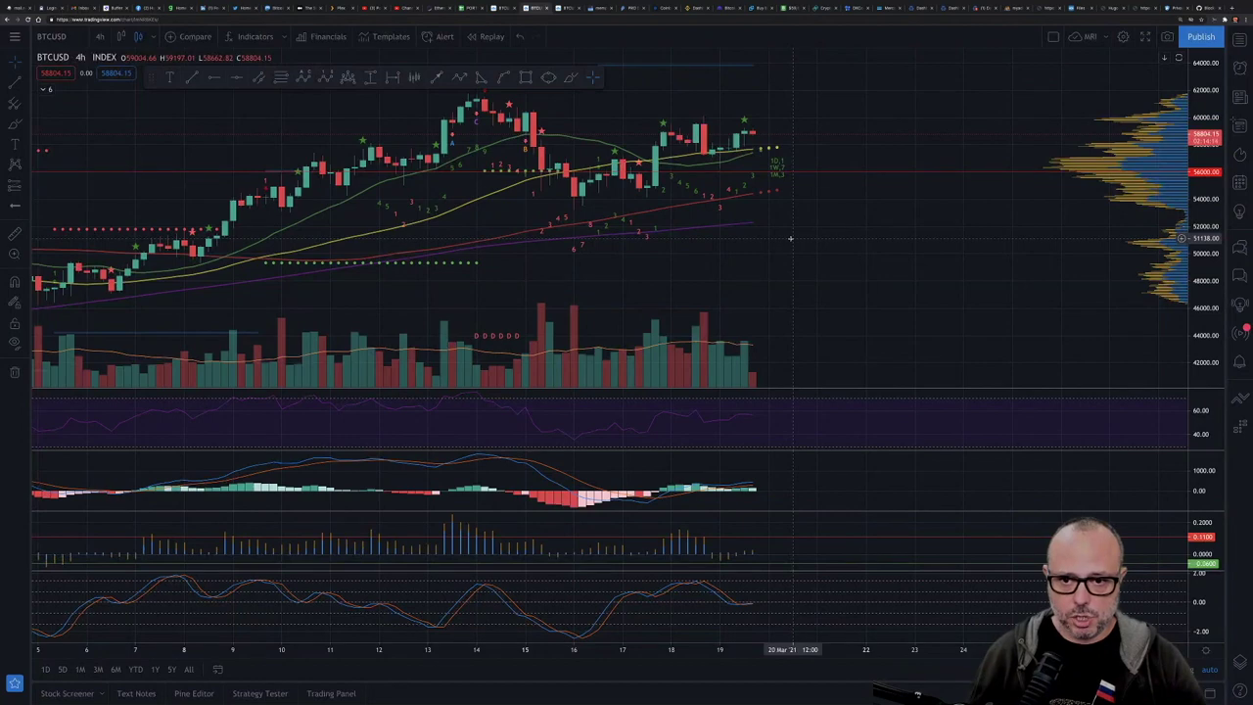
key(comma)
text(1M)
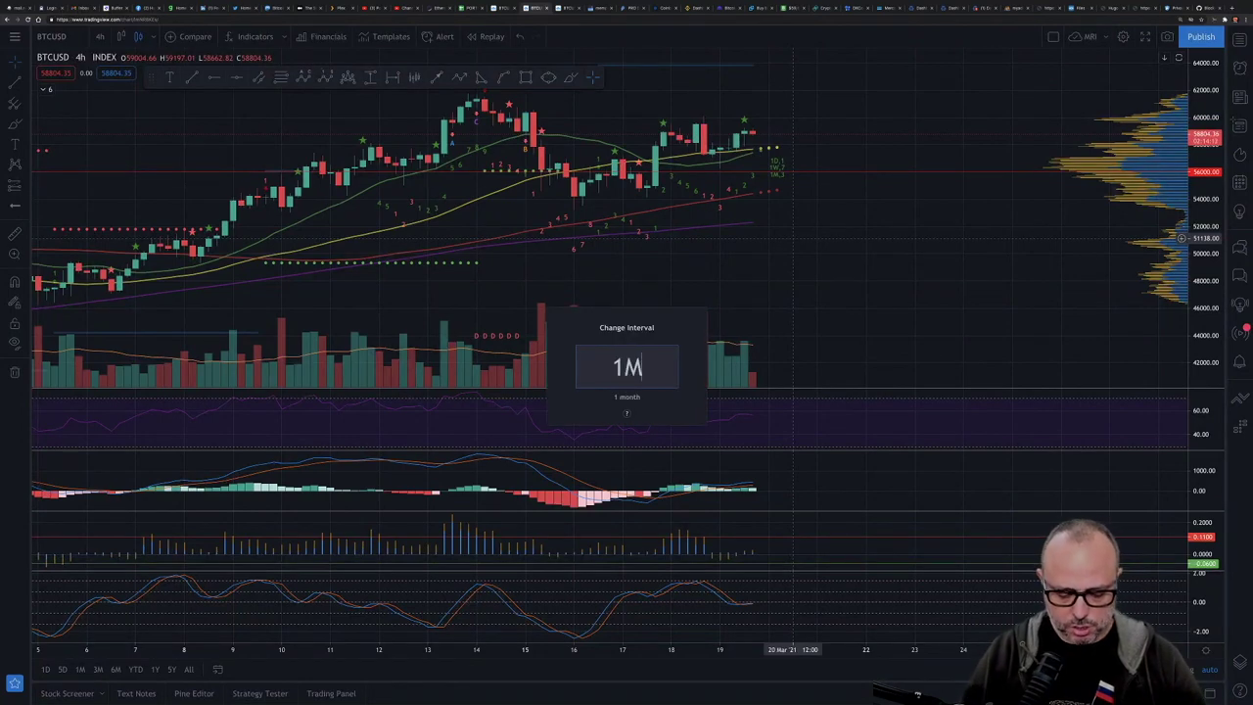
key(Return)
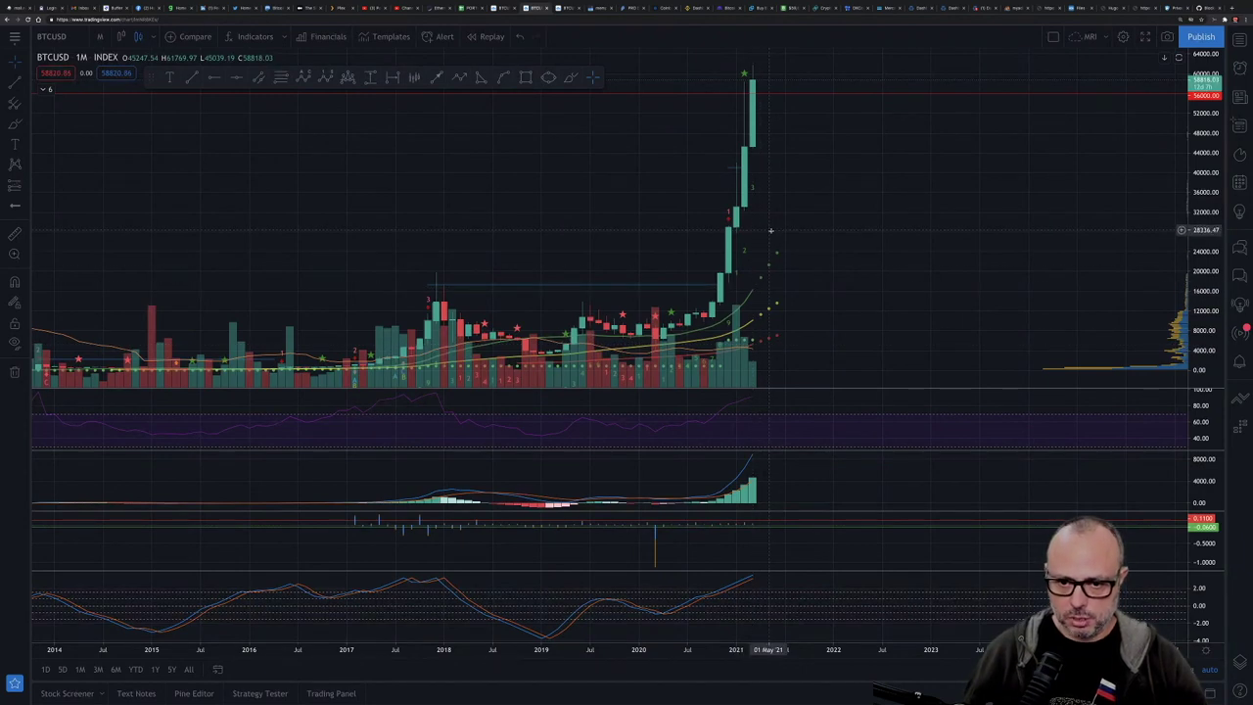
Set the BTCUSD chart's interval to 1 week
key(comma)
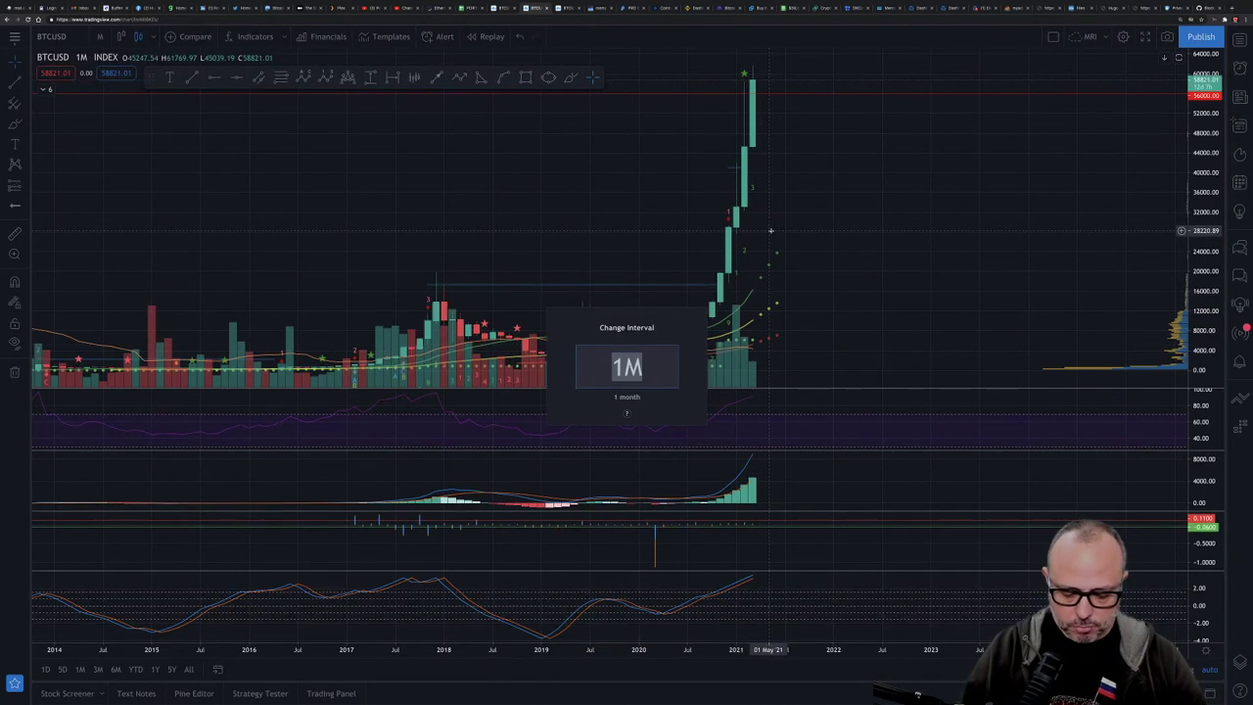
text(1W)
key(Return)
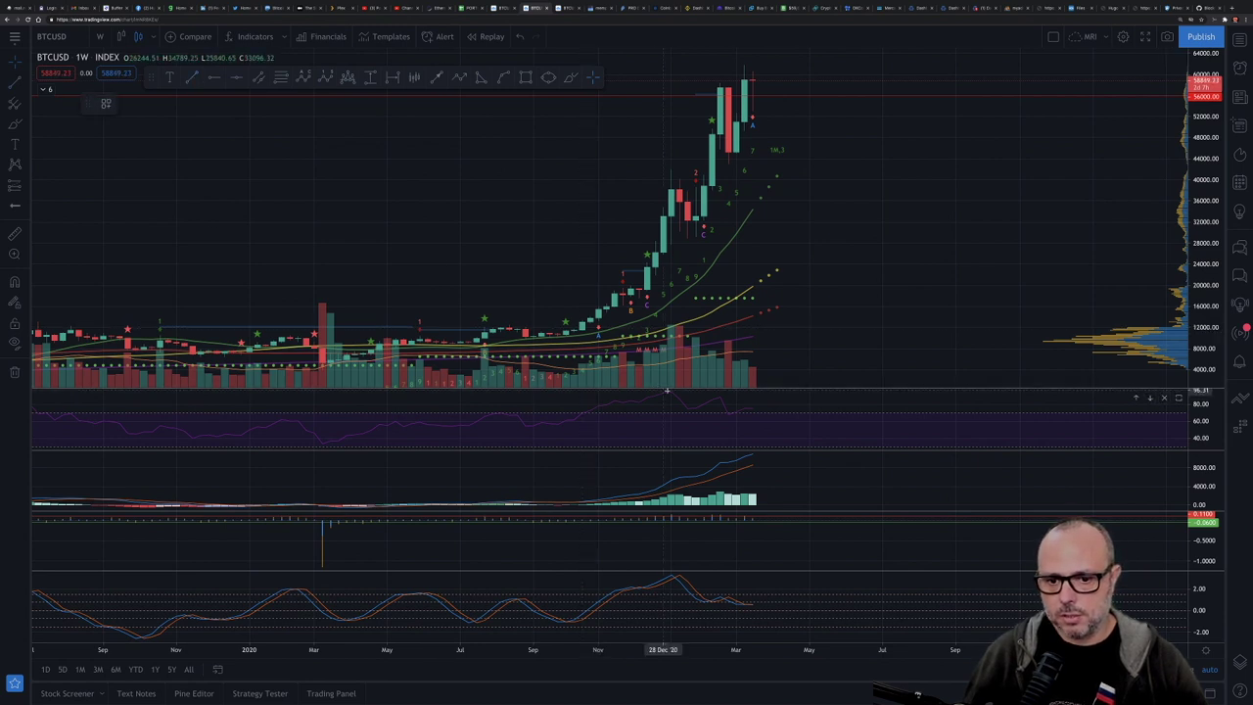
Draw a falling trend line across the RSI peaks and a rising one over the price highs from 4 January to mid-March 2021
click(793, 404)
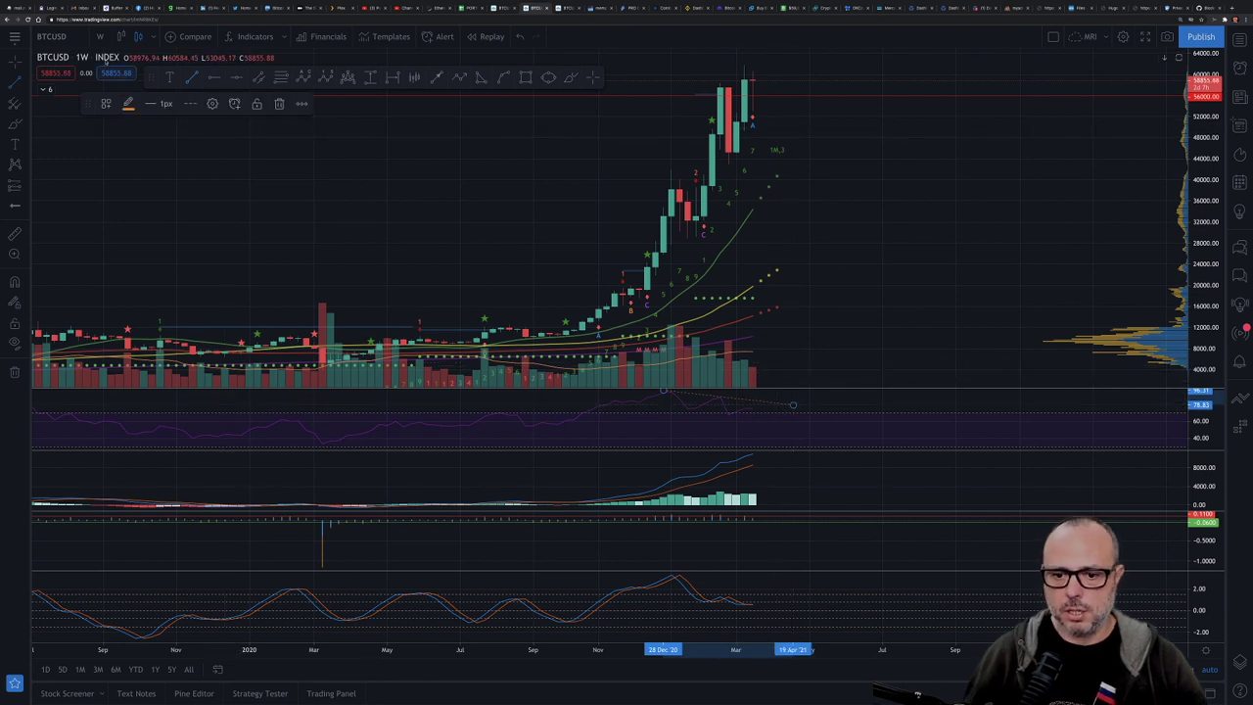
click(193, 81)
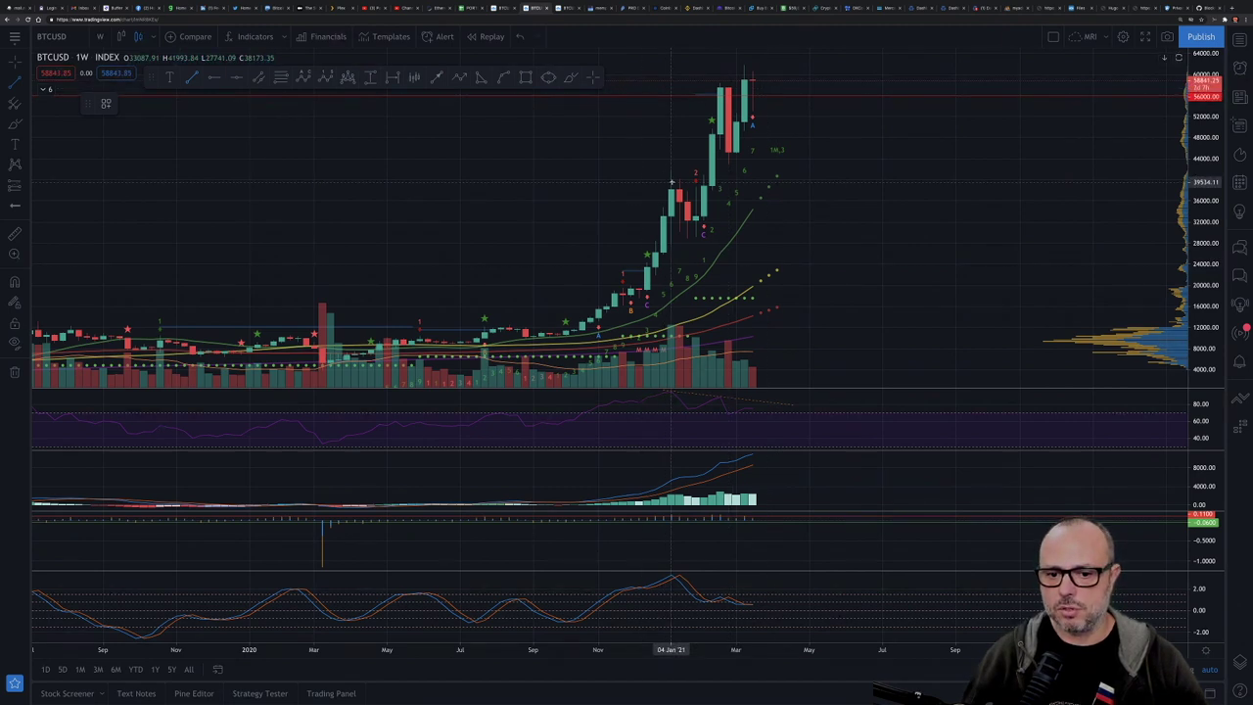
click(671, 182)
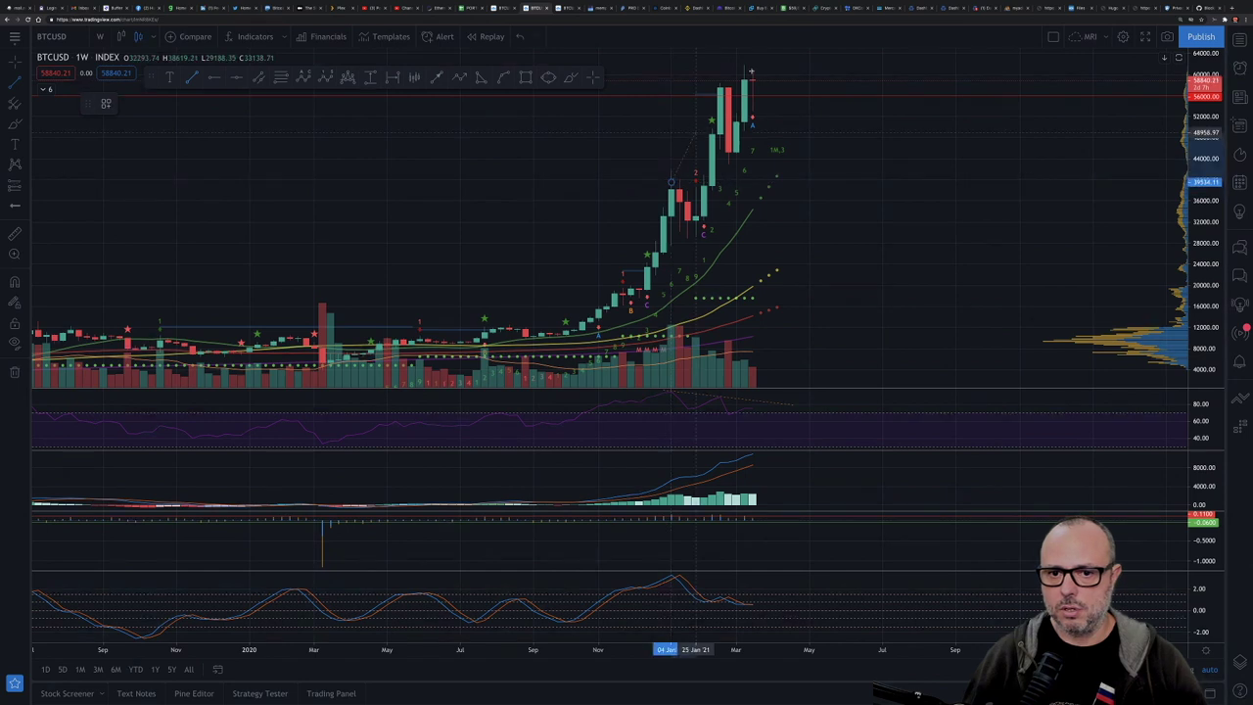
click(774, 53)
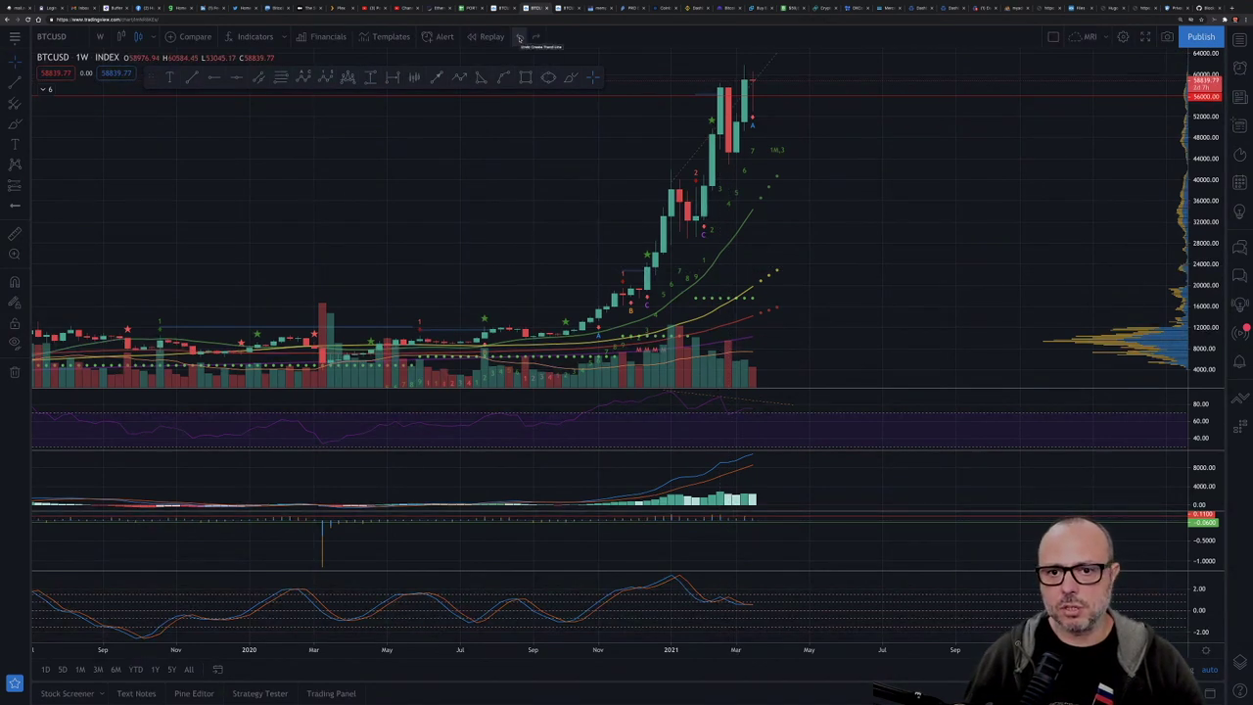
click(750, 52)
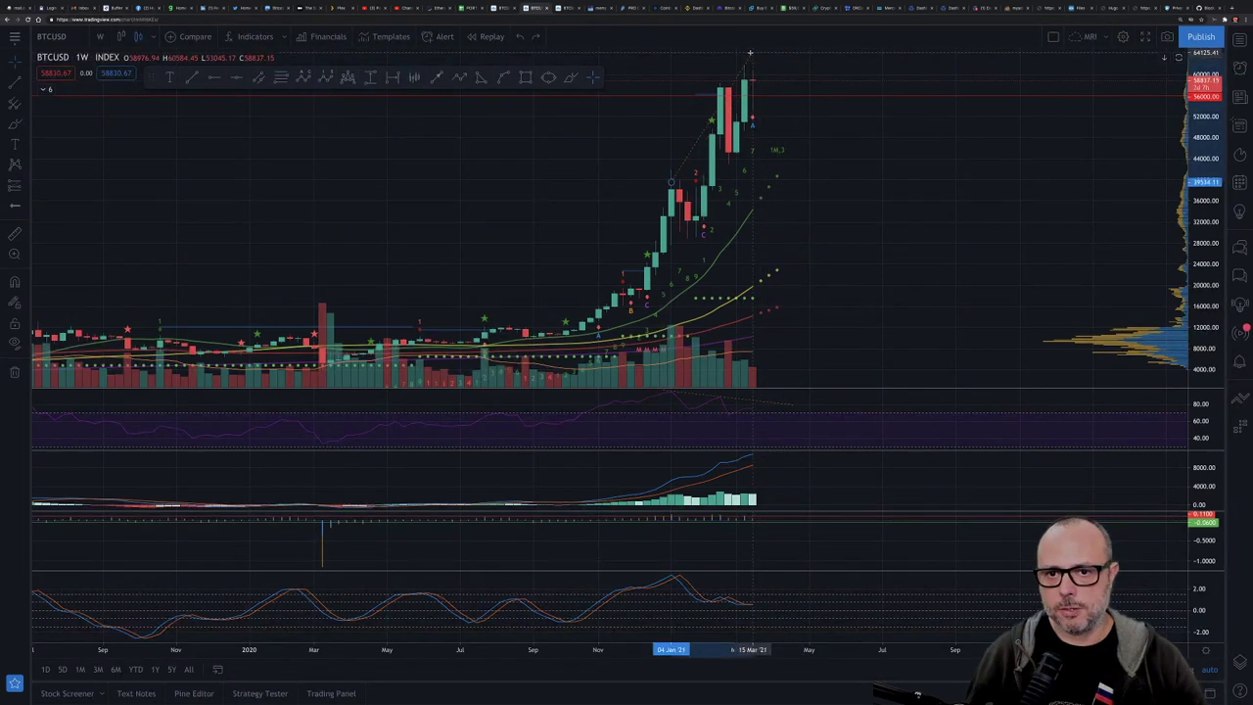
Set the interval to 1 day and place the rising trend line's end at 14 March 2021, about 66,195
key(Delete)
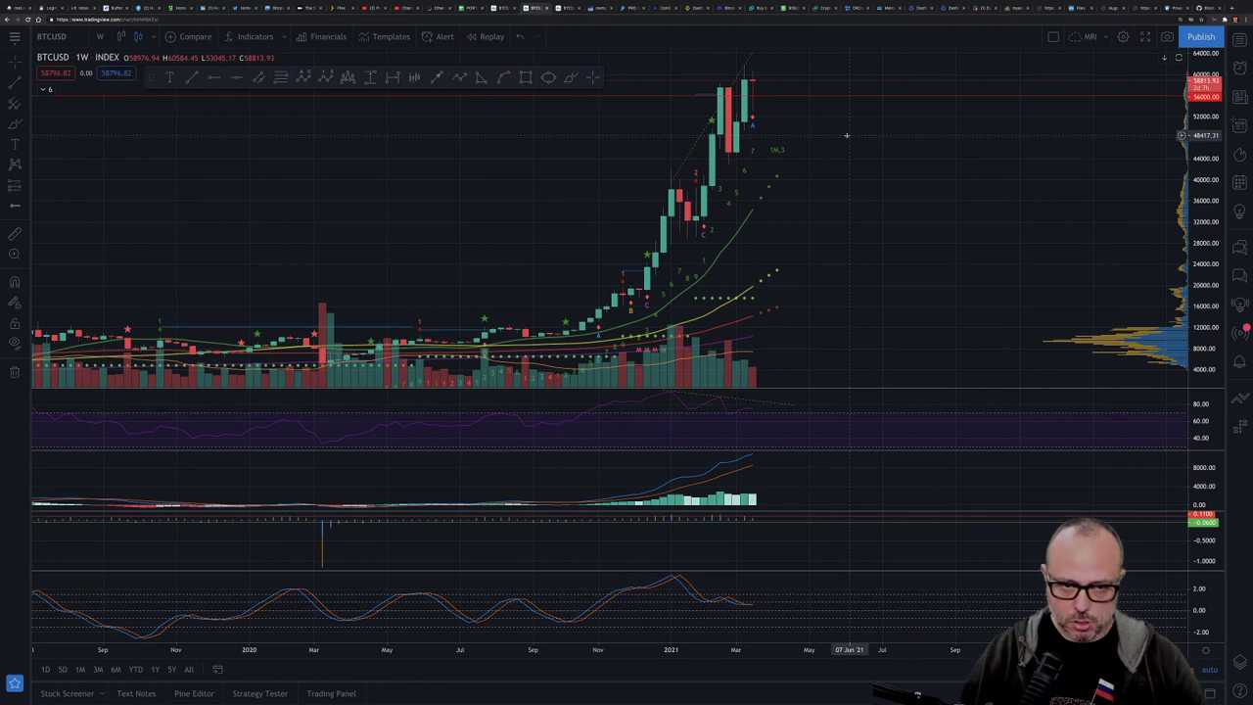
text(1D)
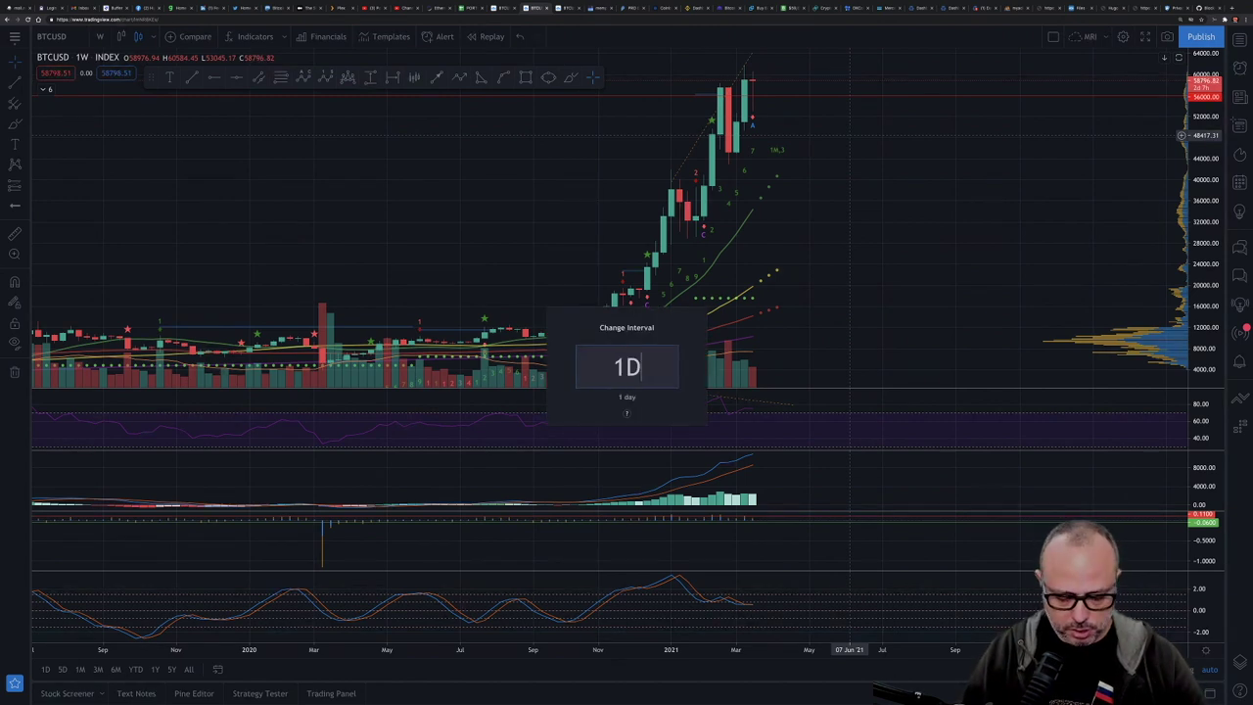
key(Return)
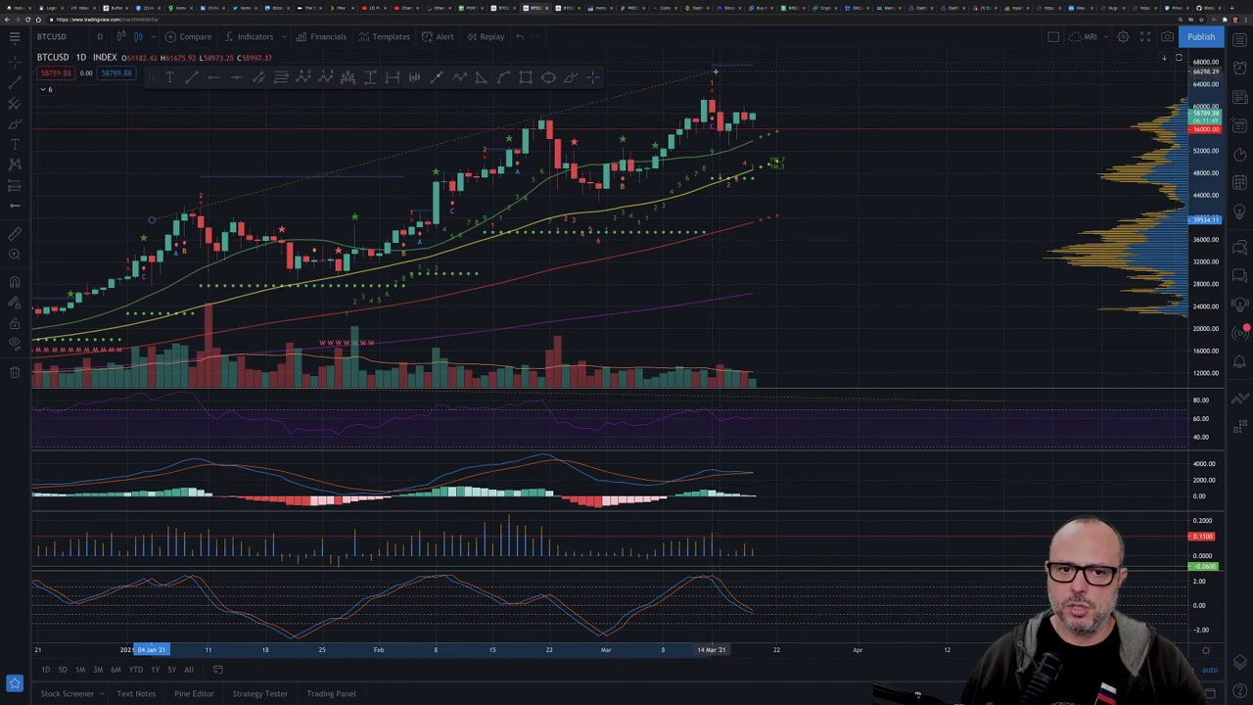
click(714, 72)
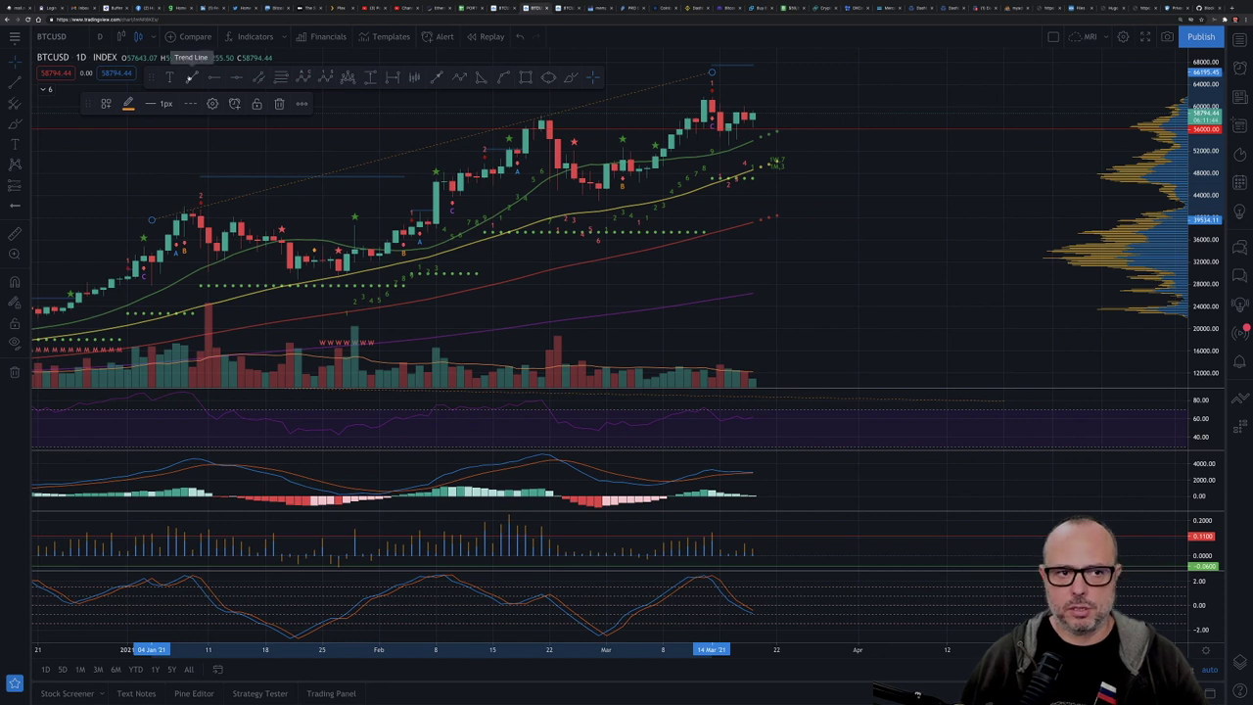
Draw a second price trend line from the 21 February 2021 high at about 58,071 to 25 March 2021 at about 63,522
click(315, 101)
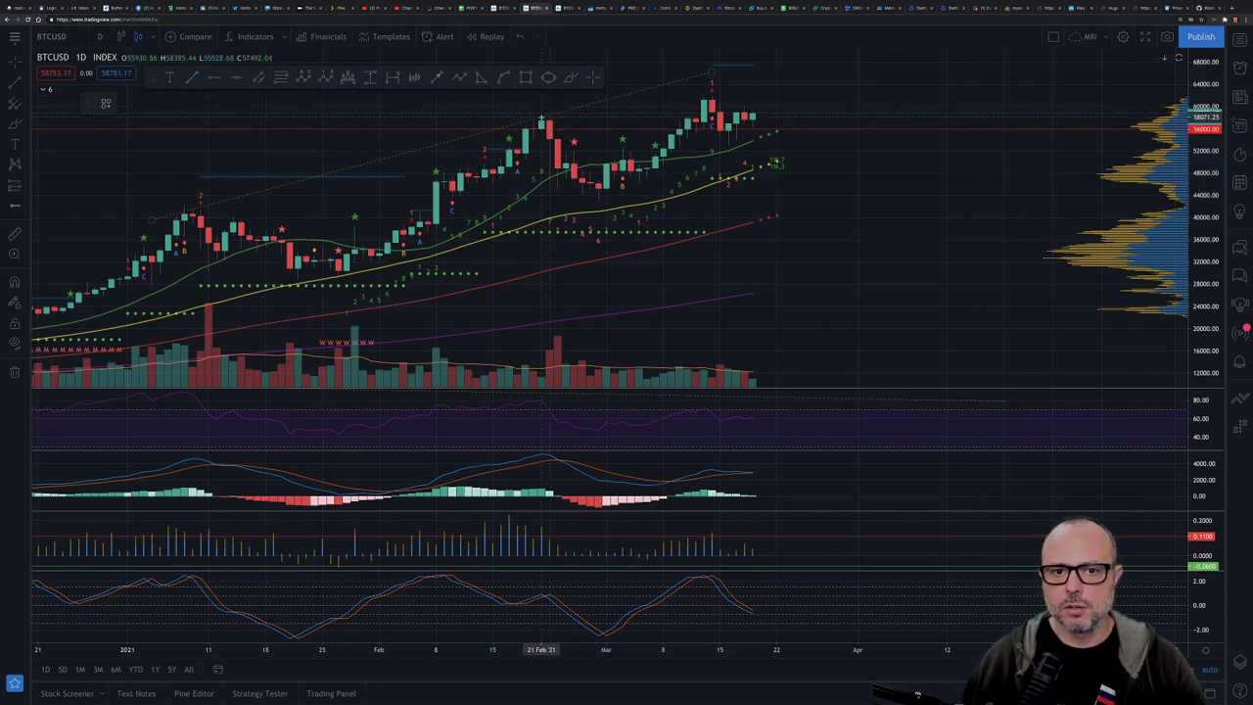
click(540, 117)
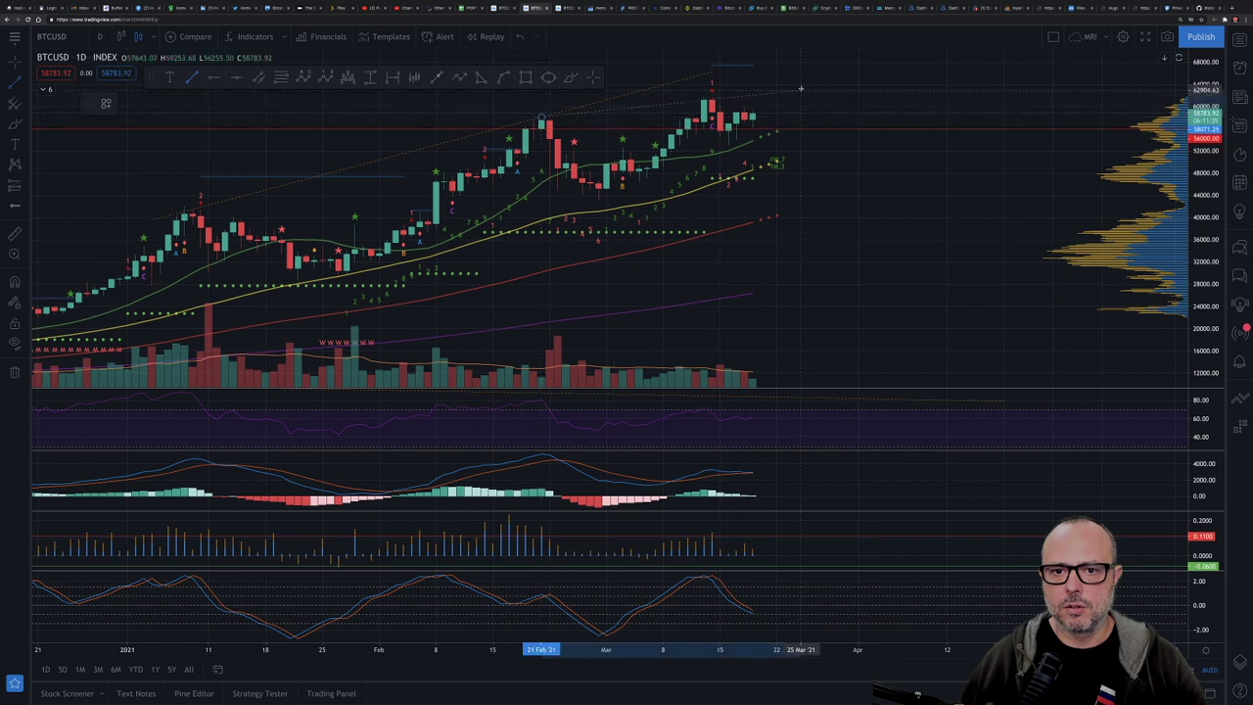
click(801, 86)
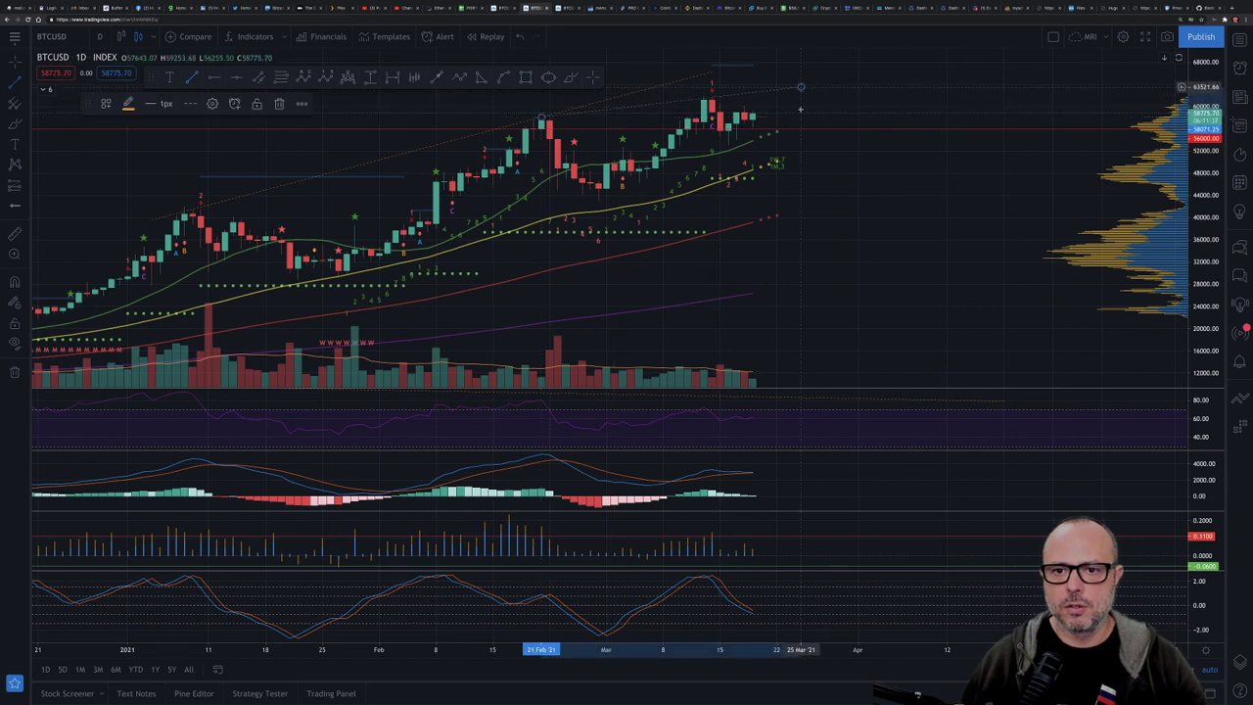
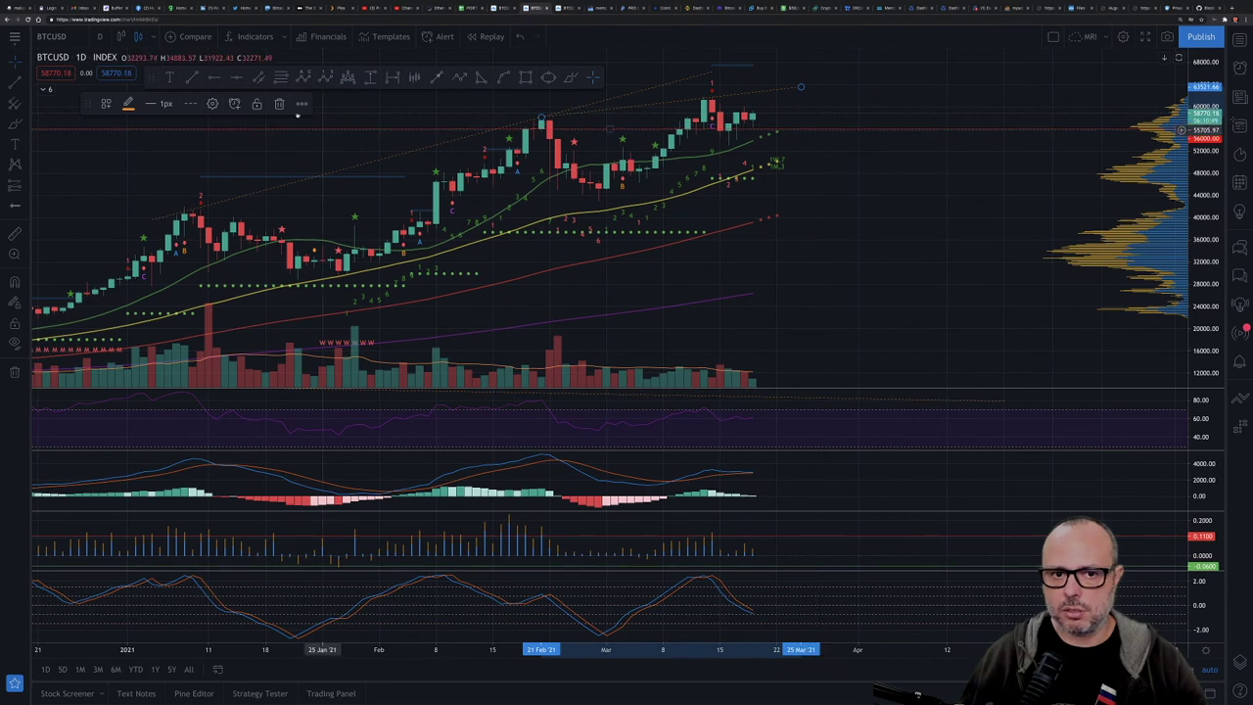
Add a horizontal line across the recent daily candles at a price of about 58,997
click(238, 78)
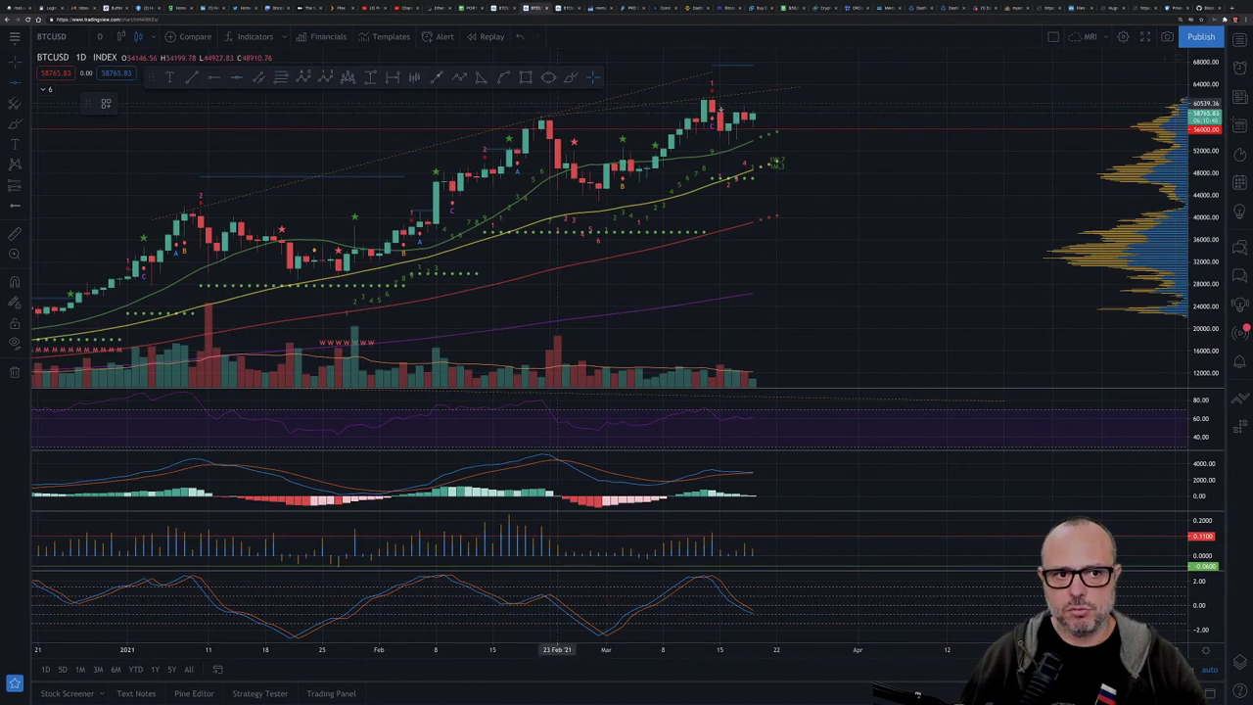
click(839, 111)
click(868, 168)
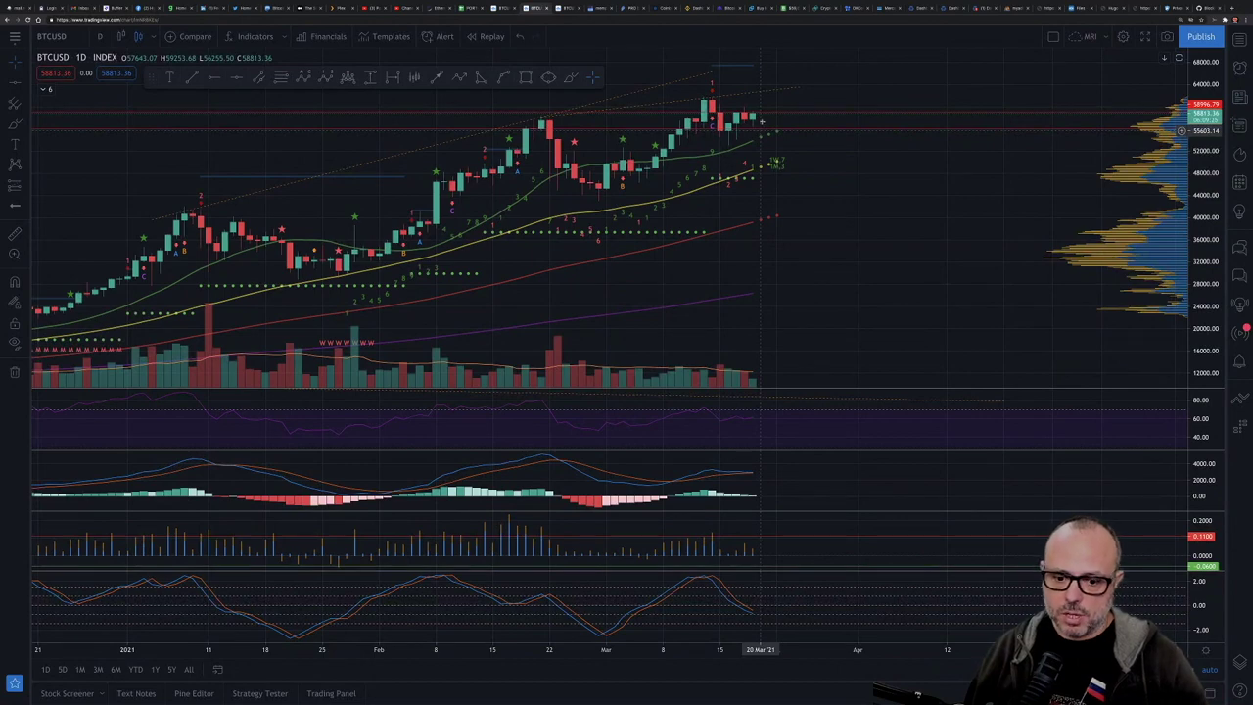
Set the BTCUSD chart's interval to 4 hours
text(1d)
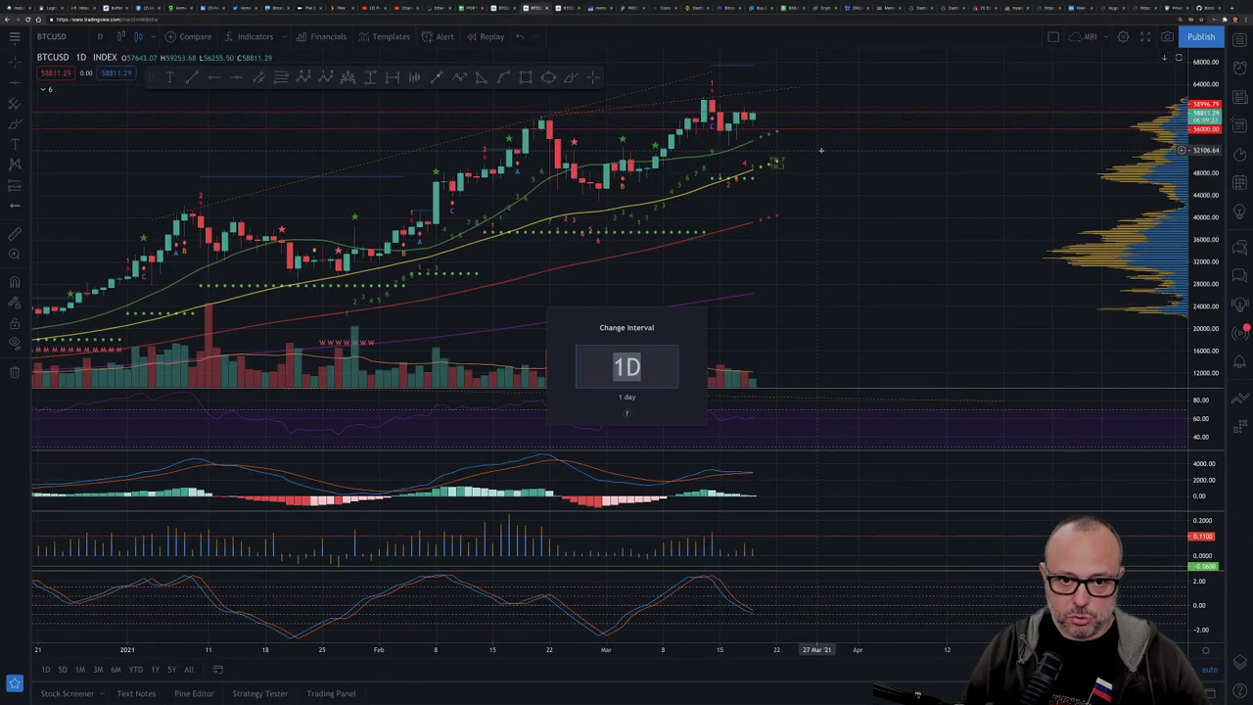
text(4h)
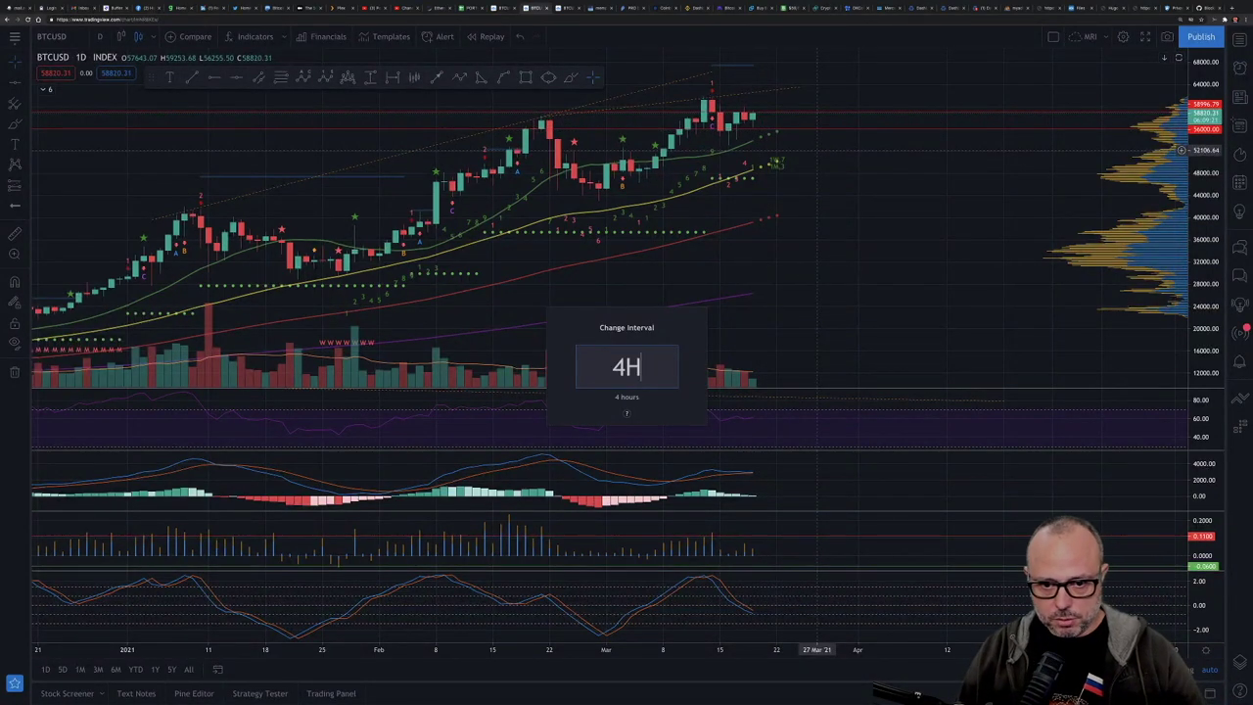
key(Return)
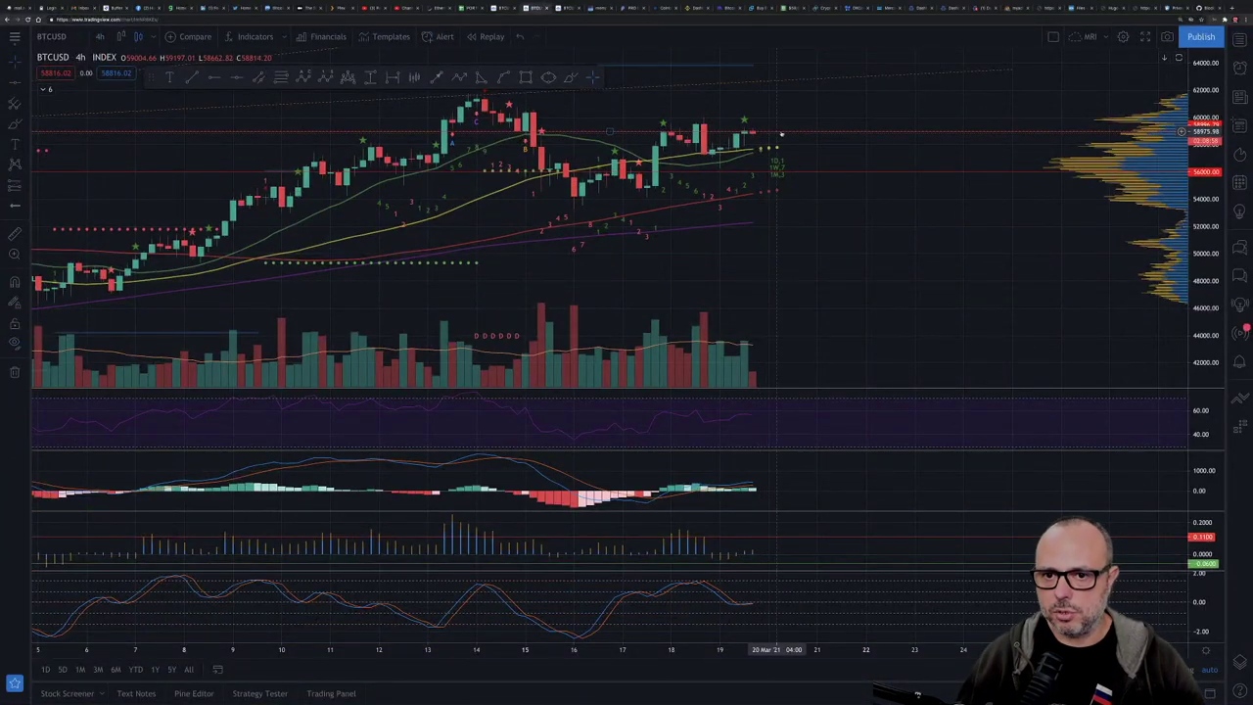
Set the price coordinate of the upper horizontal line to 59000
double_click(781, 131)
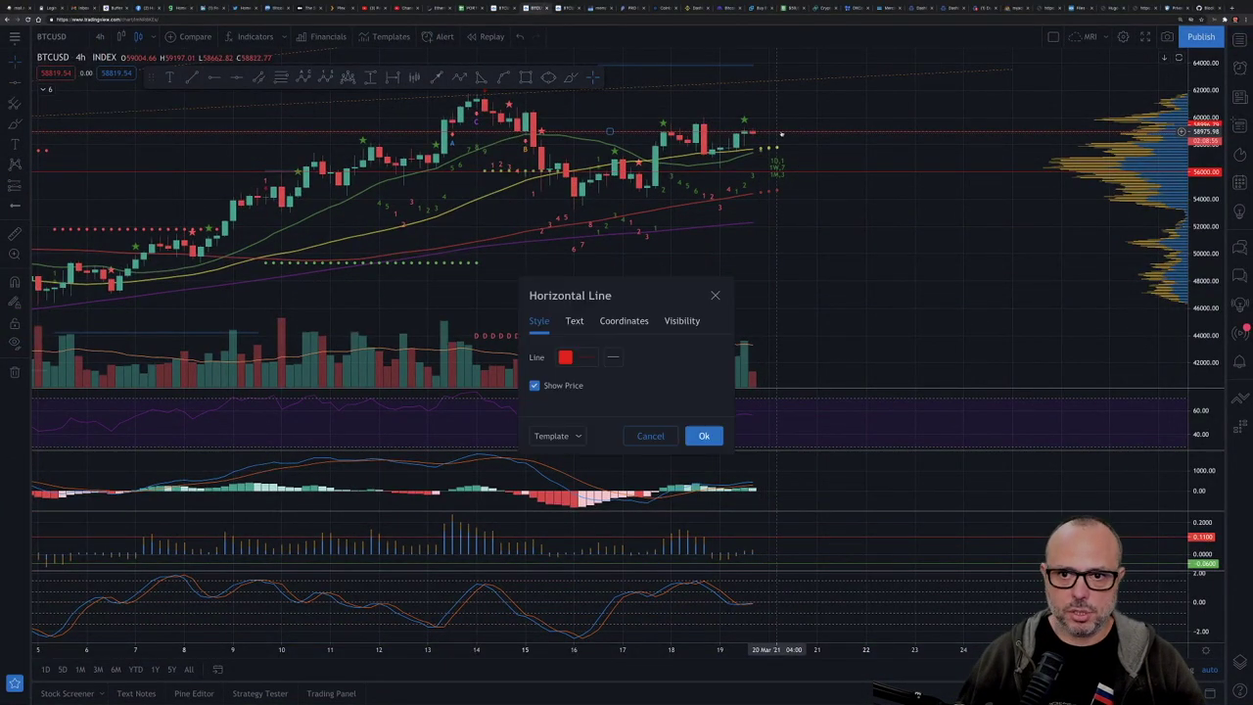
click(623, 320)
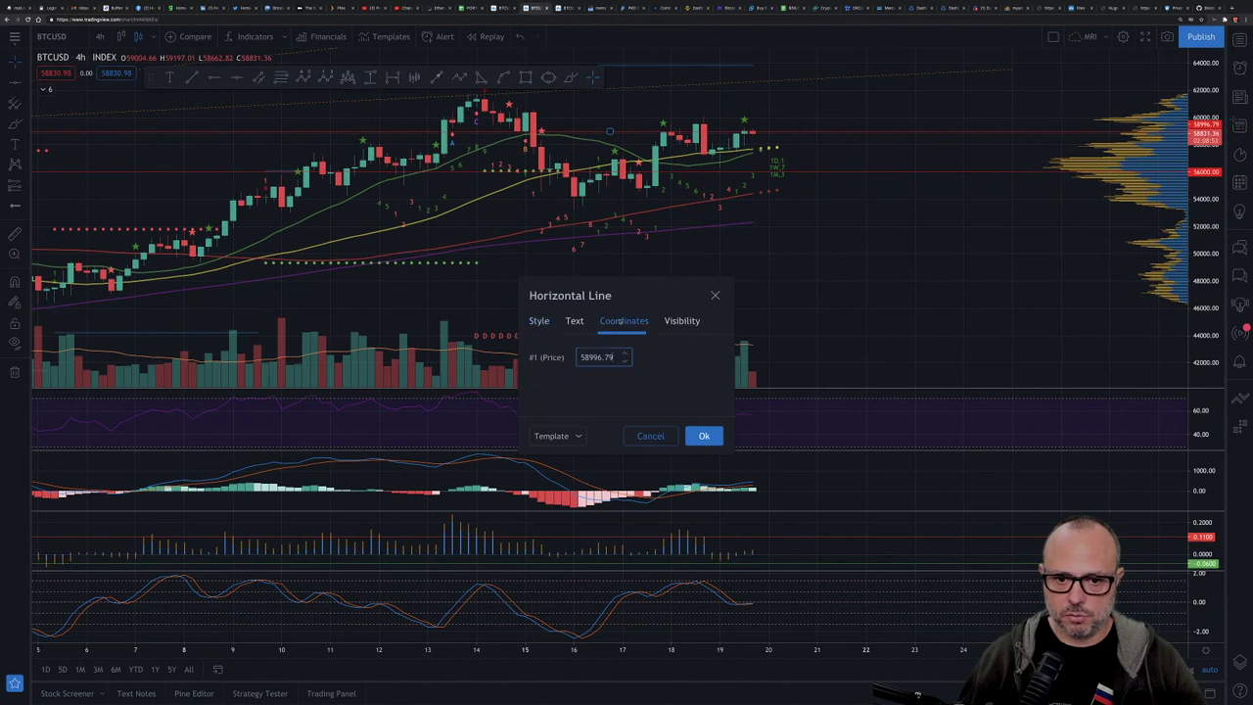
drag(584, 358, 612, 356)
text(59000)
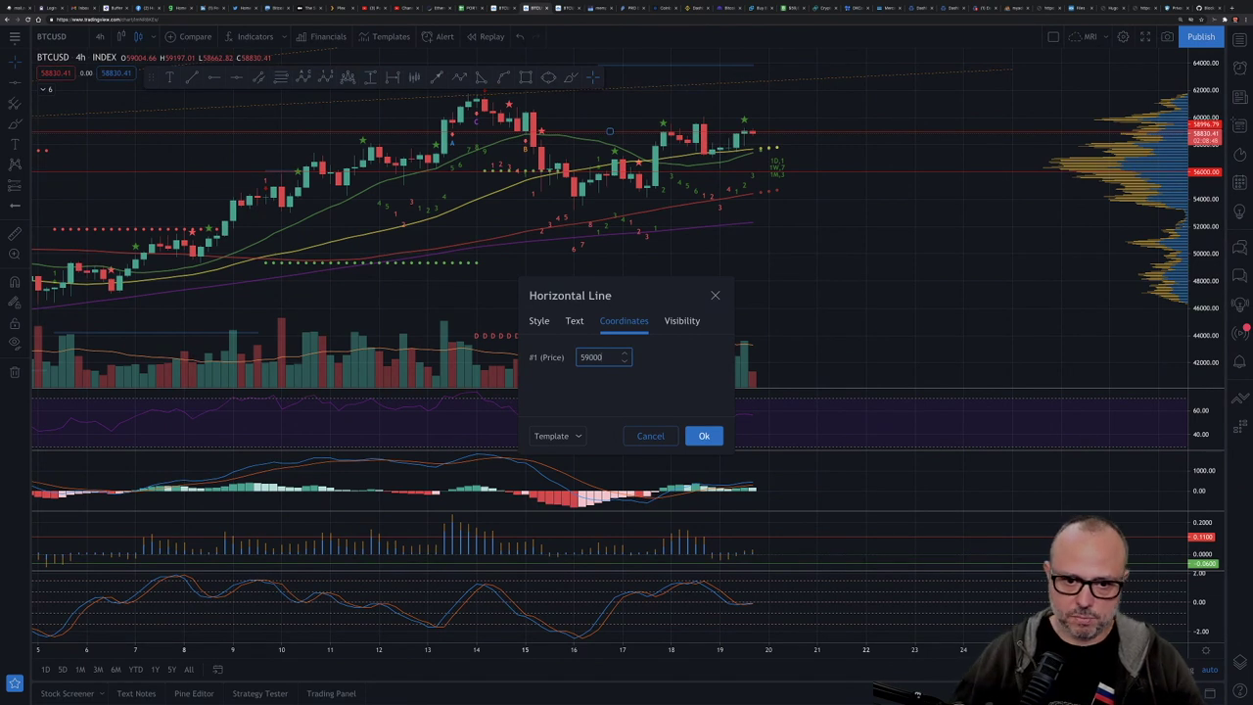
click(704, 436)
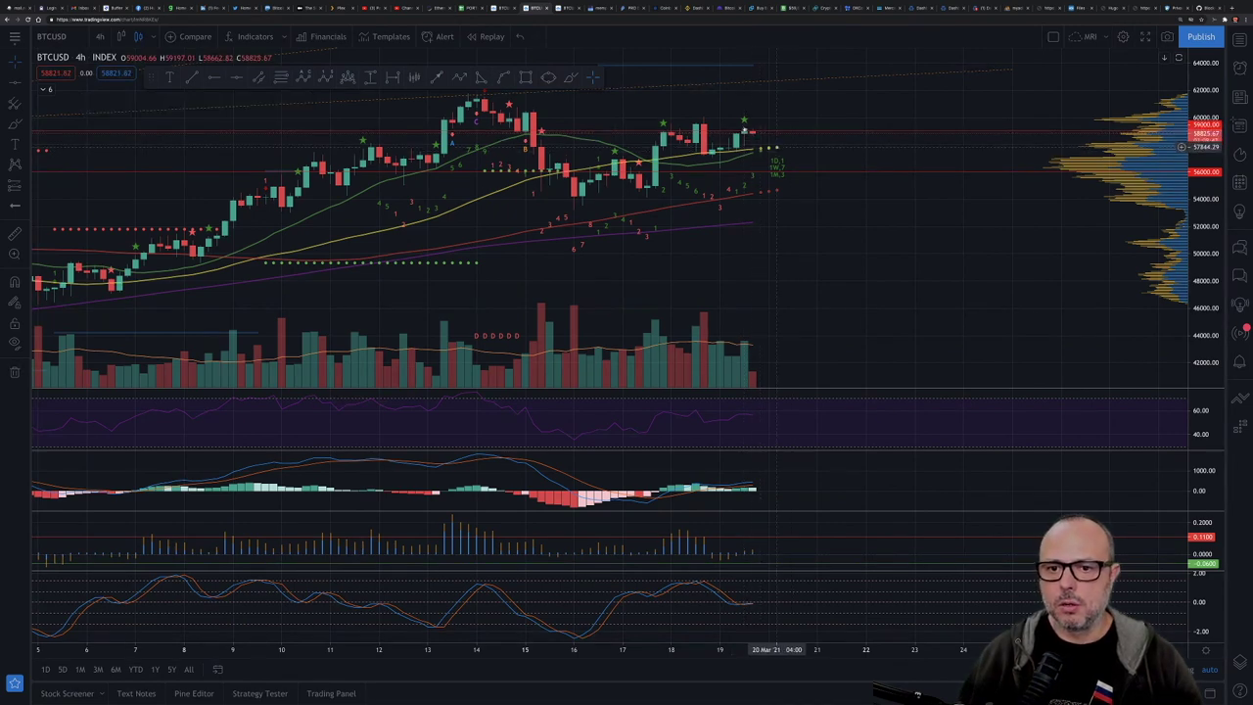
Set the BTCUSD chart's interval to 1 hour
click(747, 125)
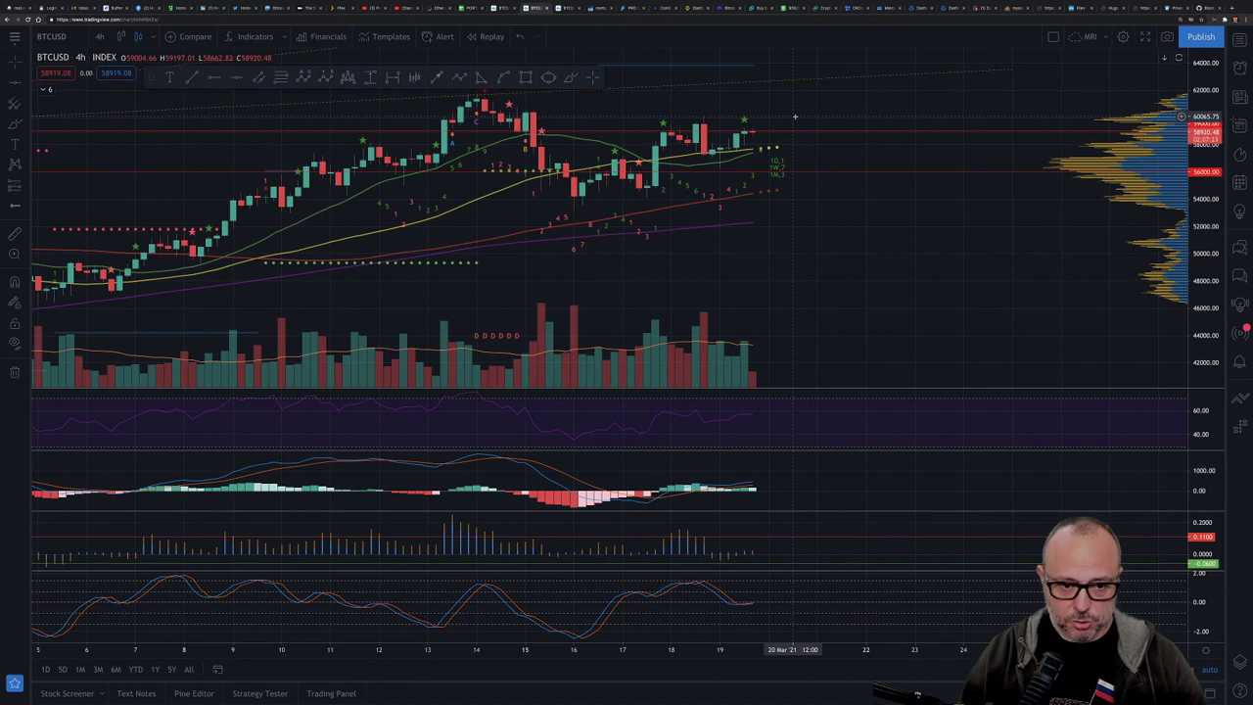
text(240)
key(BackSpace)
key(BackSpace)
key(BackSpace)
text(1h)
key(Escape)
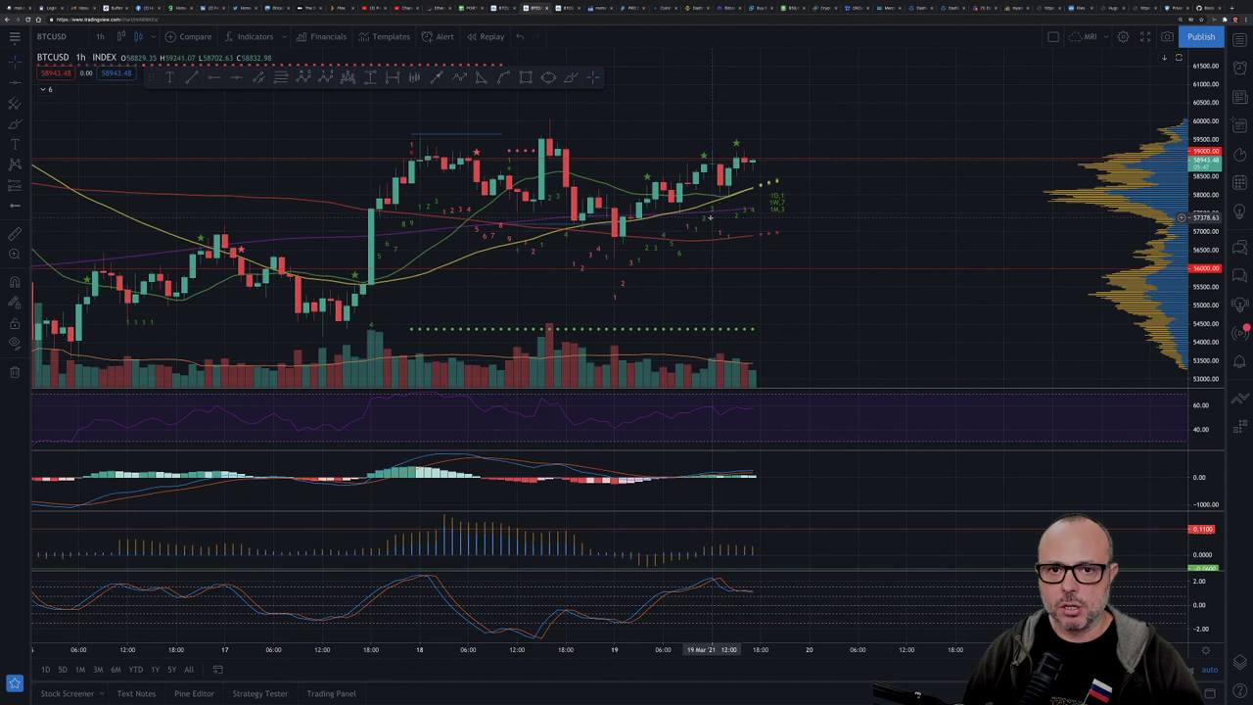
Switch to the 4-hour BTCUSD chart with the Pro-Indicators layout and examine the two orange rectangular price zones below the latest candles
click(567, 8)
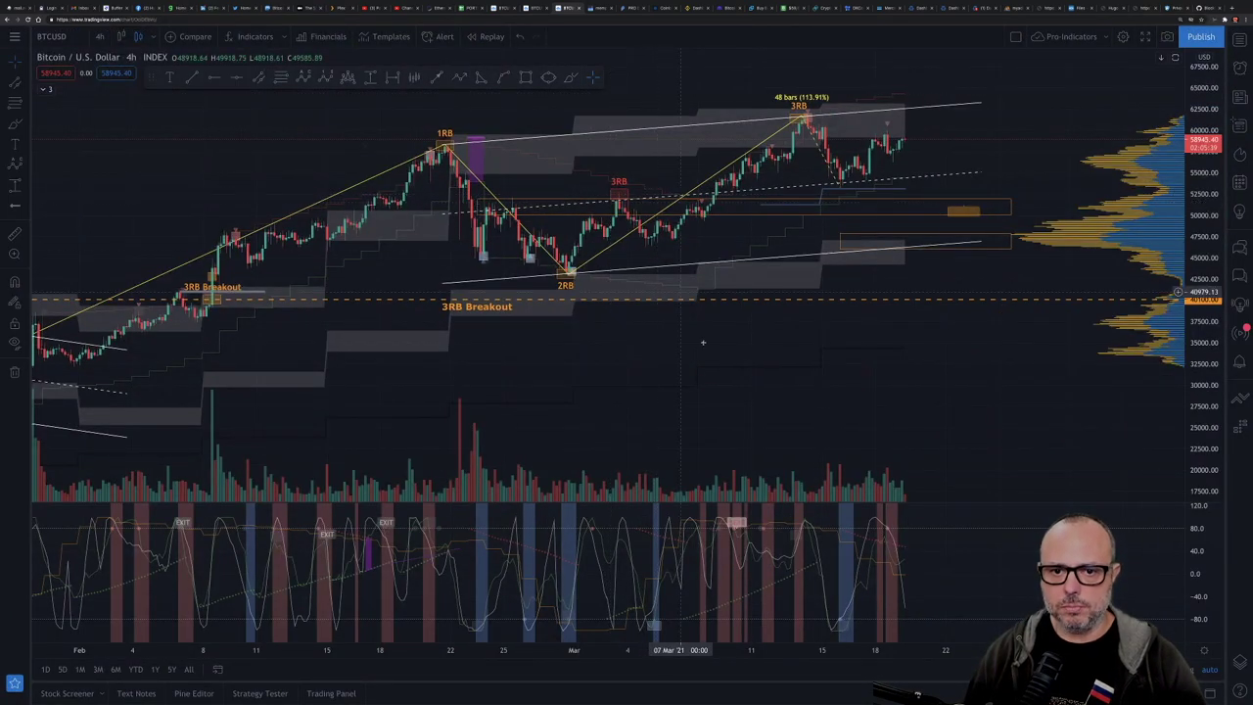
scroll(704, 344, right, 2)
scroll(705, 344, right, 5)
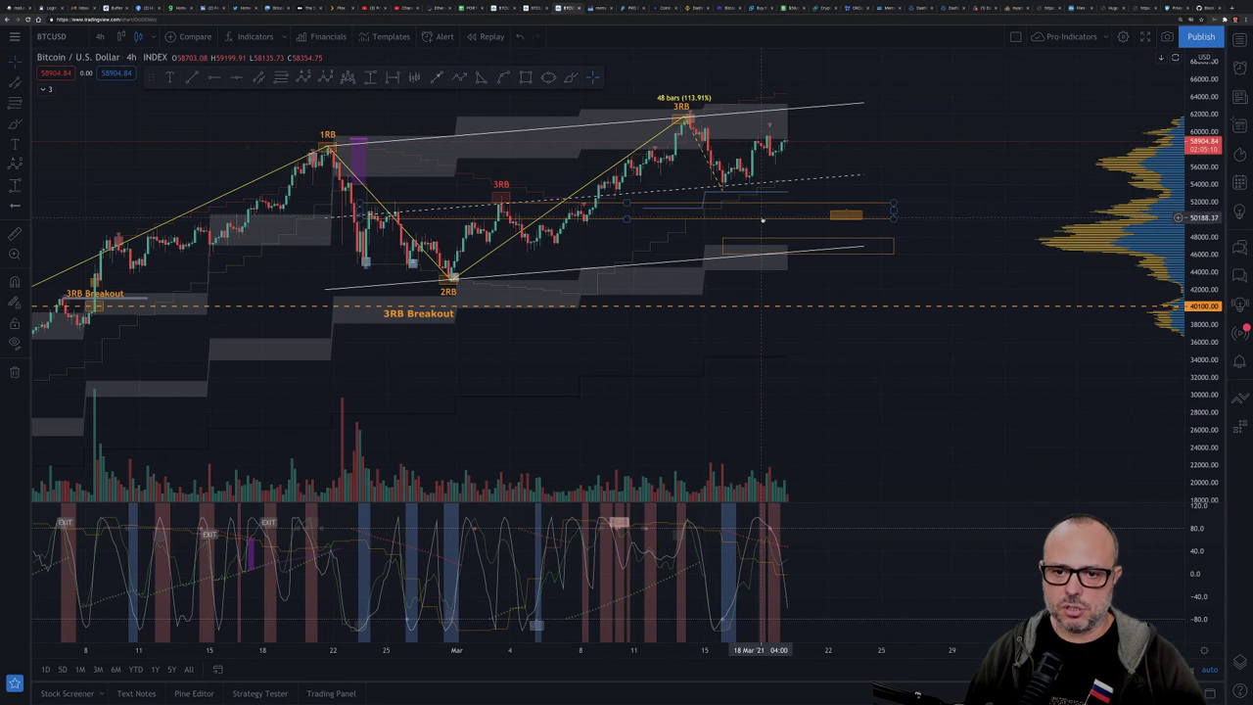
click(763, 220)
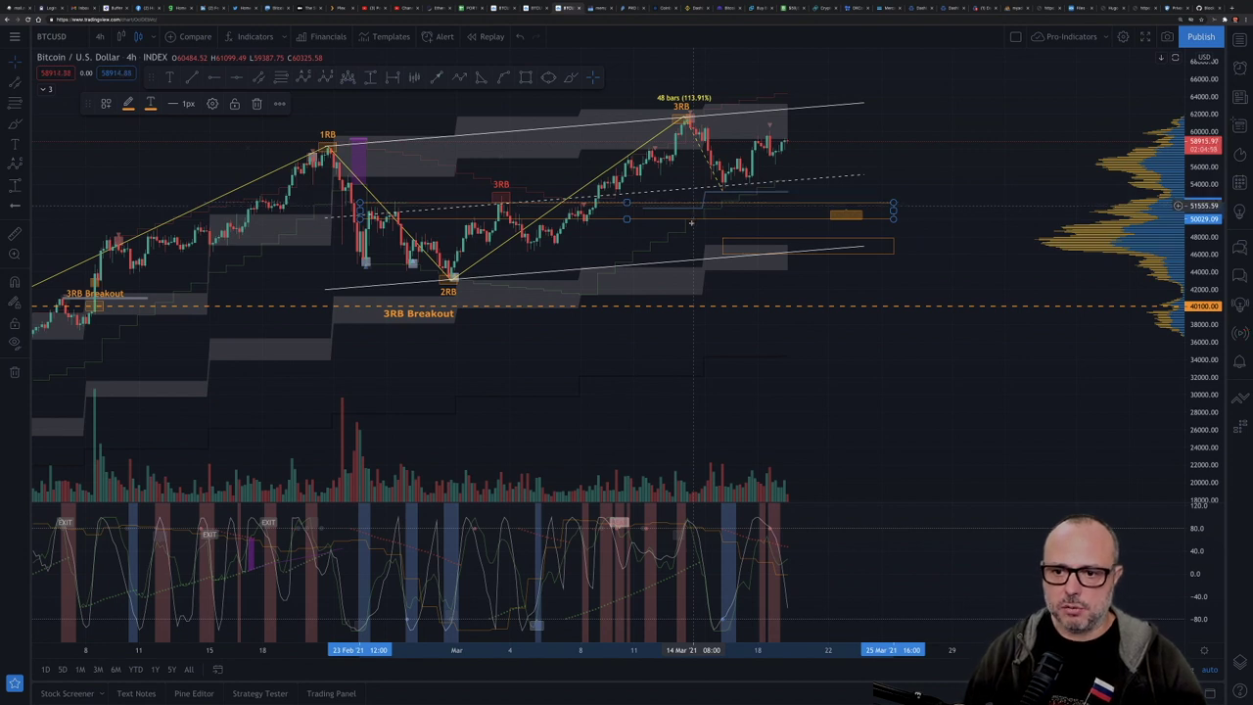
click(743, 240)
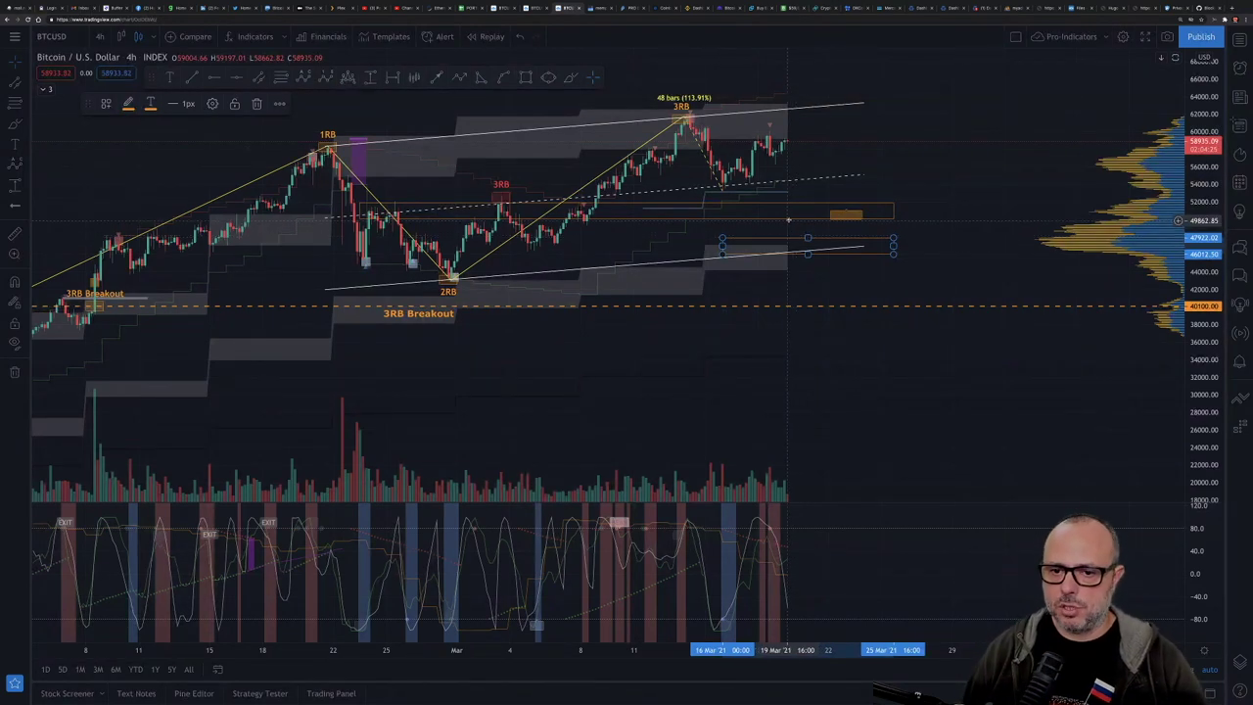
click(791, 221)
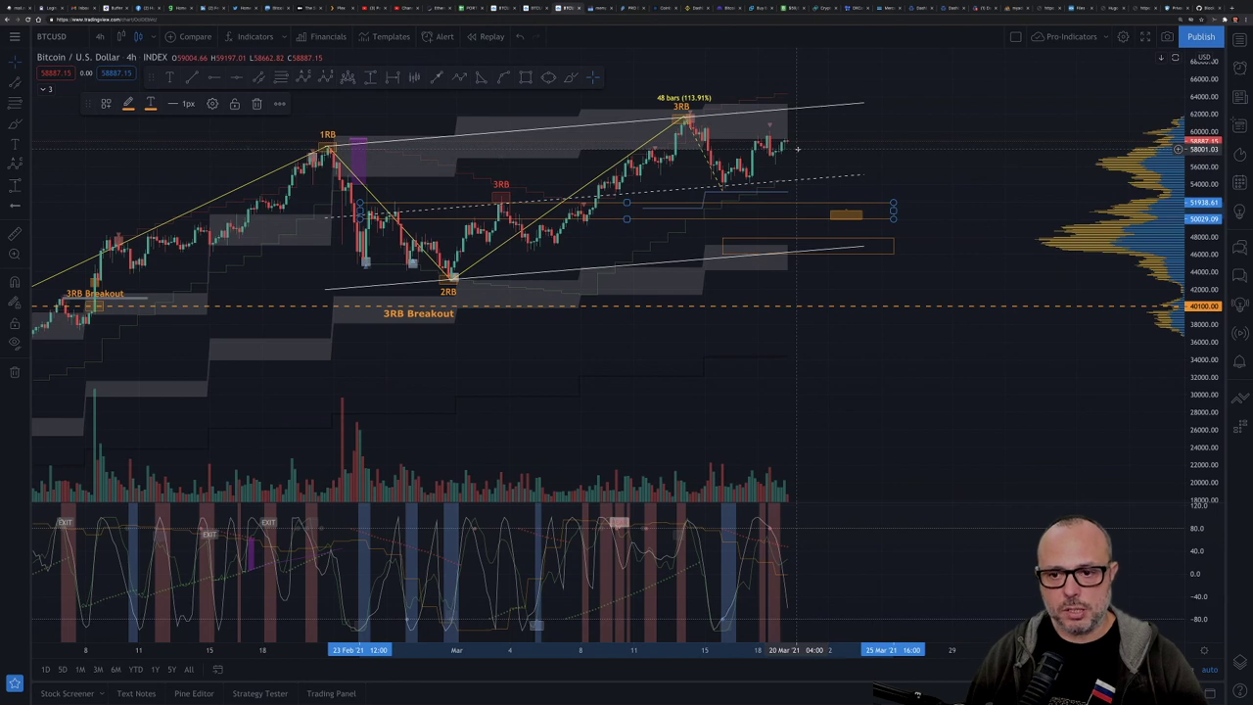
click(813, 63)
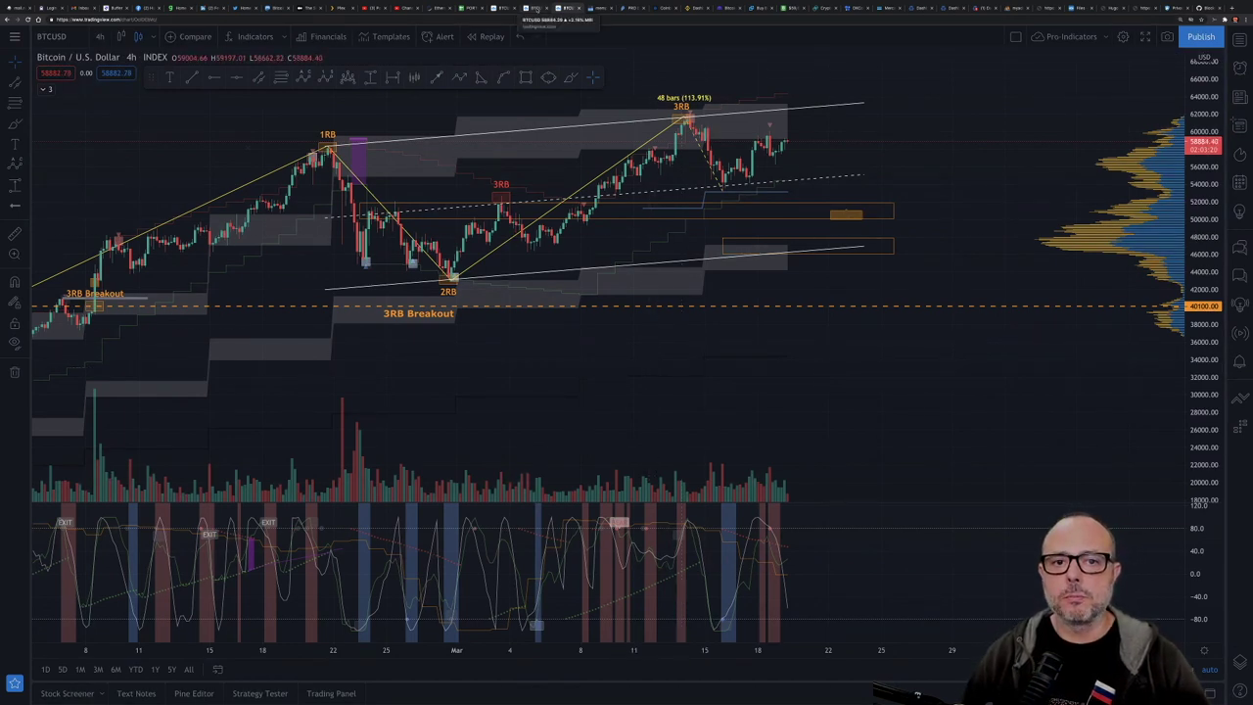
Review the 1-hour MRI chart, return to the 4-hour Pro-Indicators chart and recheck the lower orange price zone
click(536, 7)
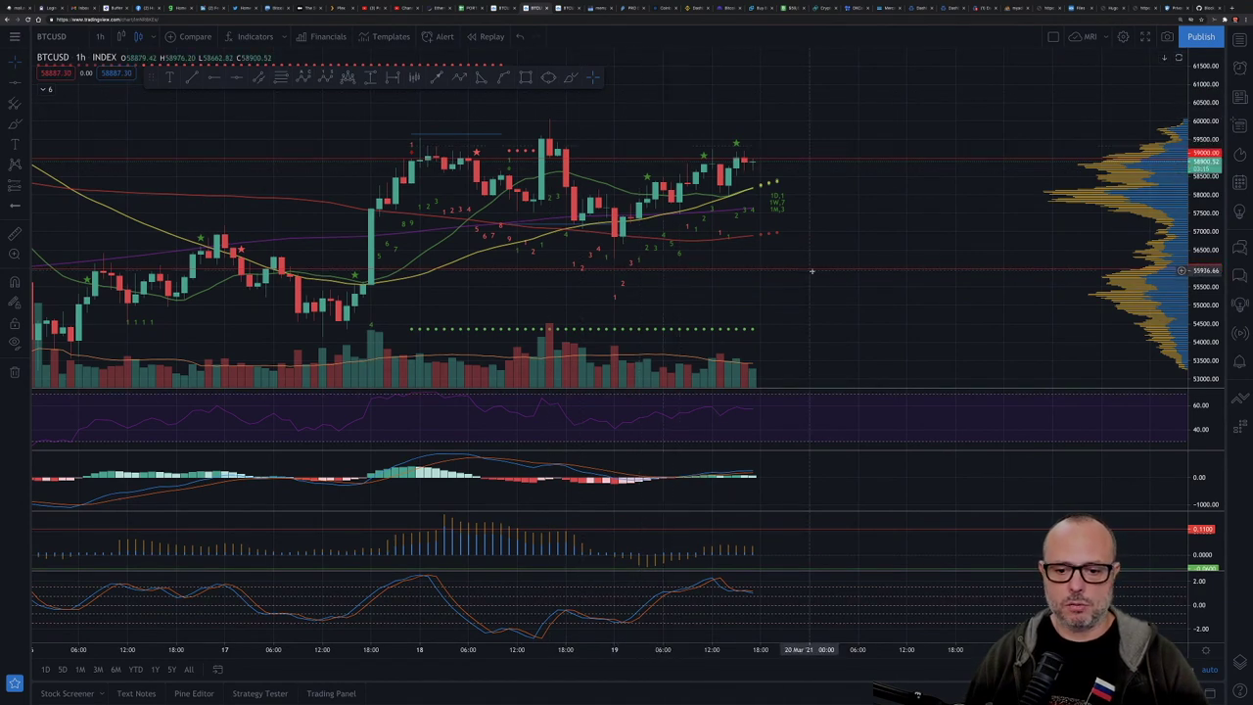
click(566, 7)
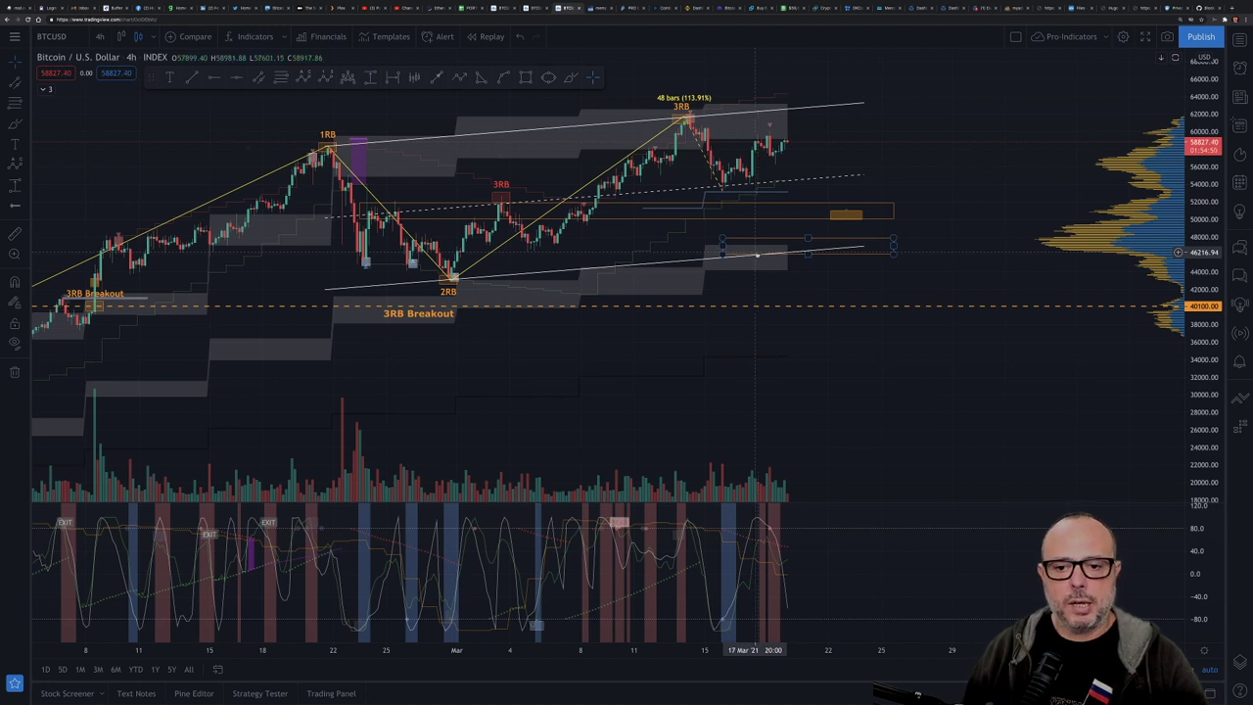
click(468, 276)
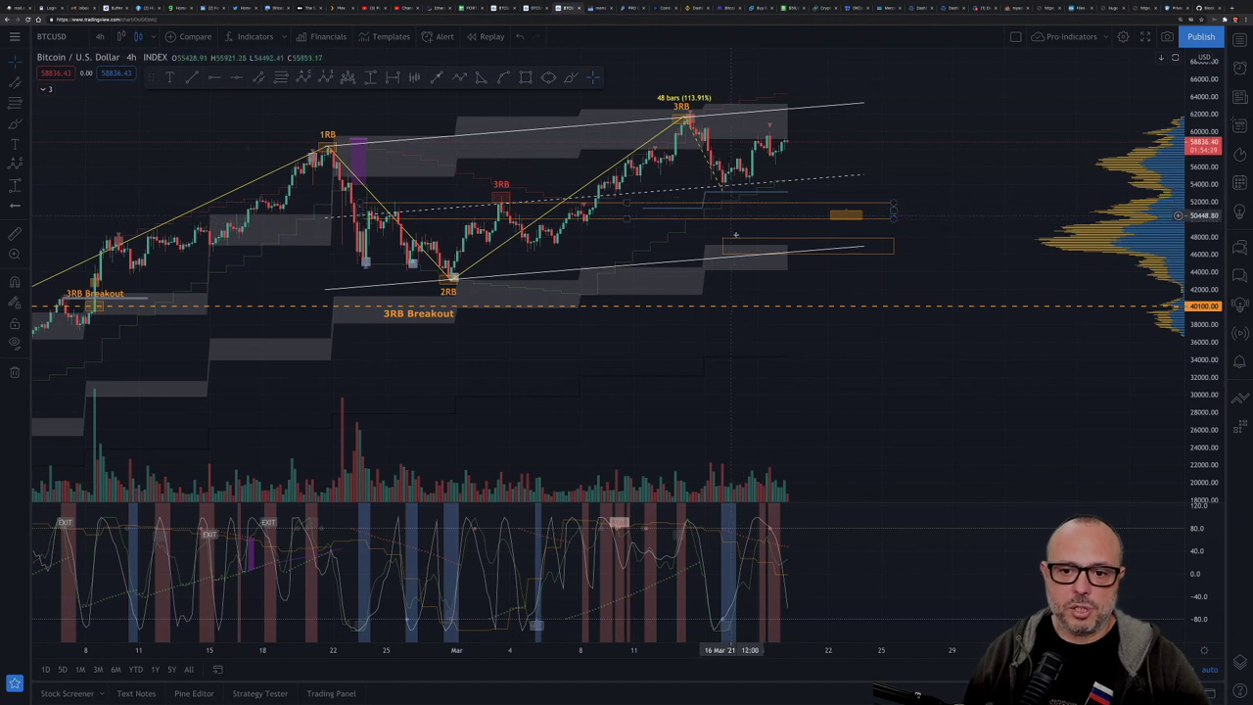
click(749, 251)
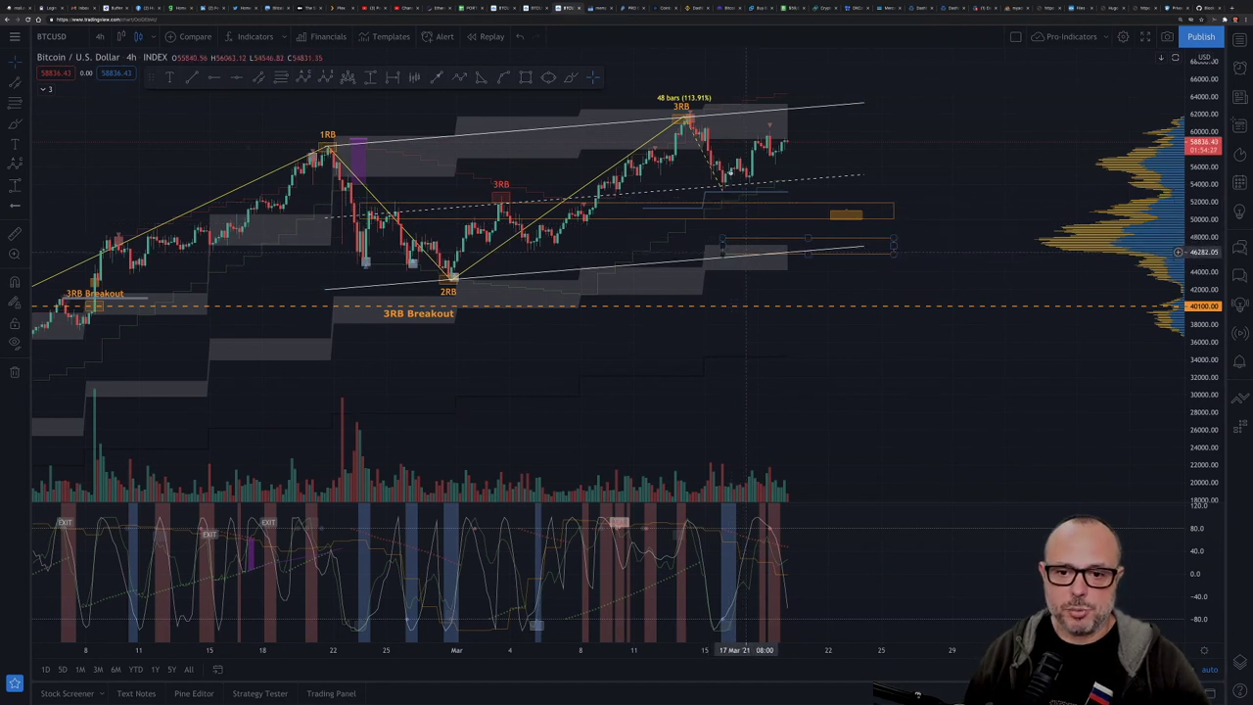